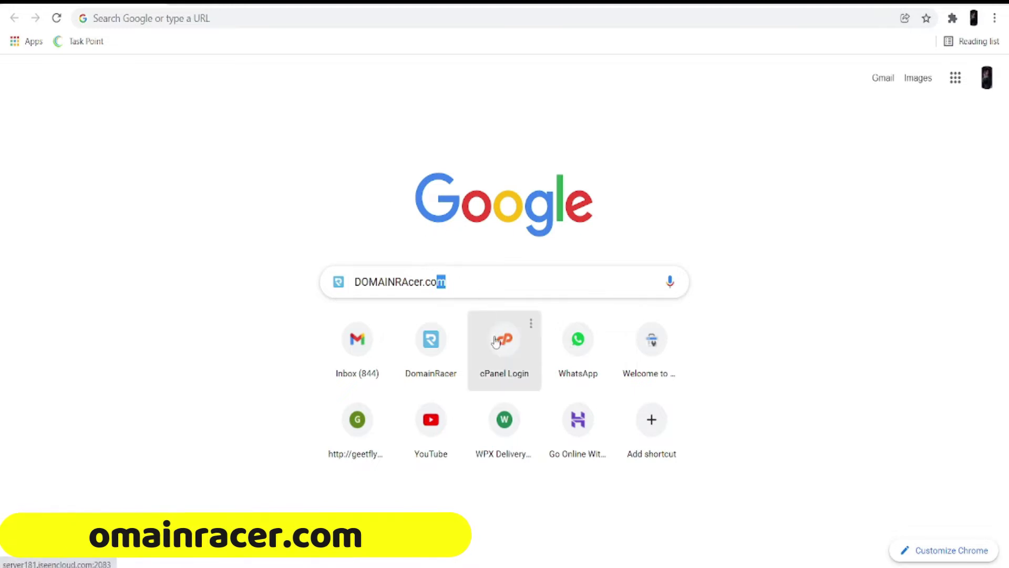
# Step: Load domainracer.com and scroll through its Domain, Web, Reseller and VPS hosting offers, then back up
pyautogui.click(440, 343)
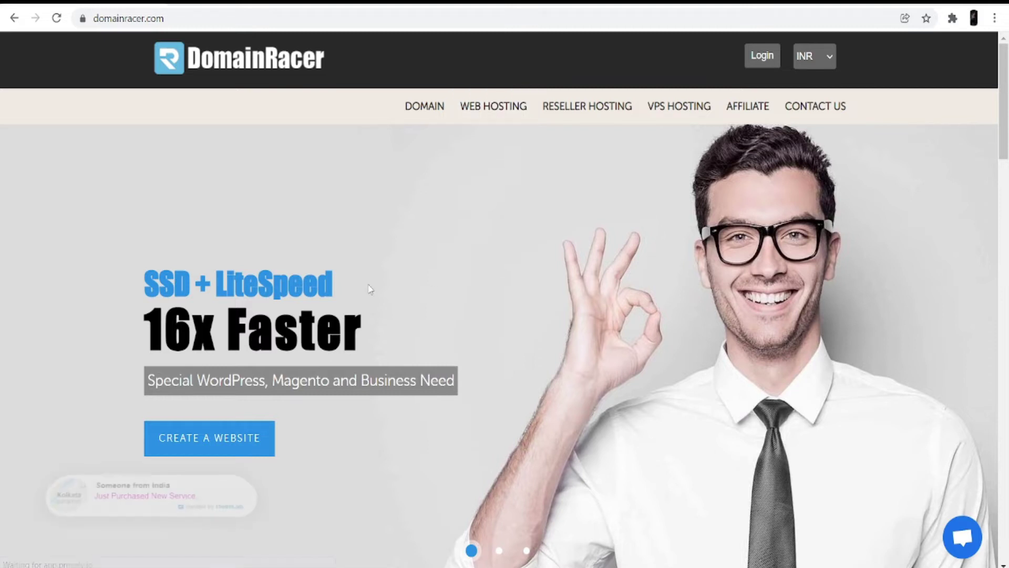
pyautogui.scroll(-1, 375, 286)
pyautogui.scroll(-3, 374, 285)
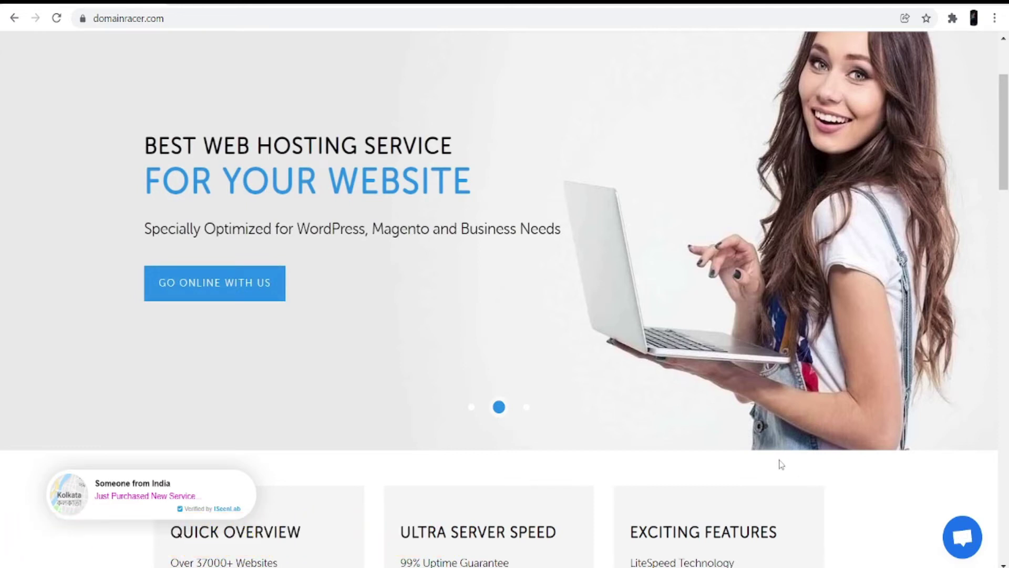
pyautogui.scroll(-3, 780, 464)
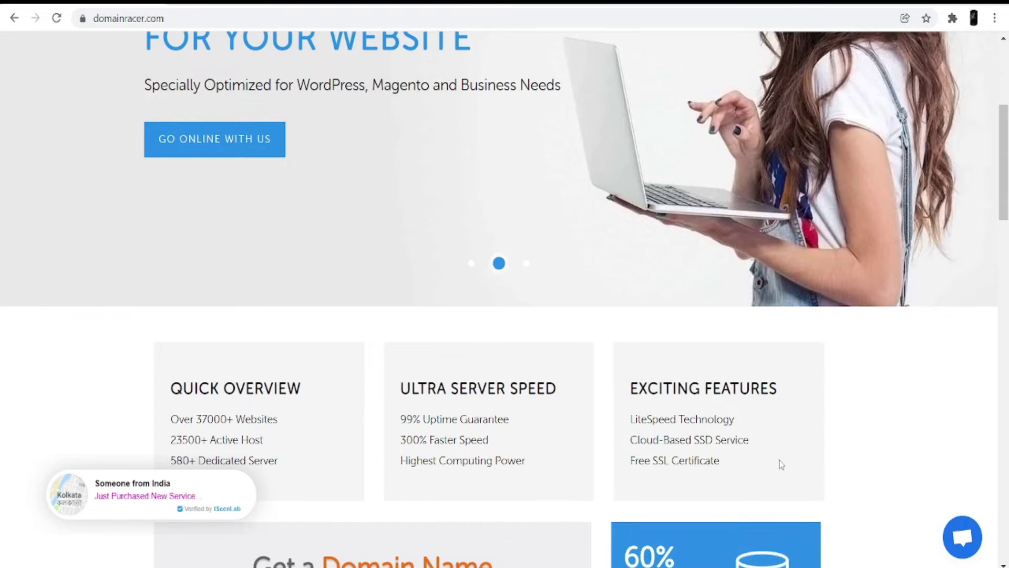
pyautogui.scroll(5, 781, 464)
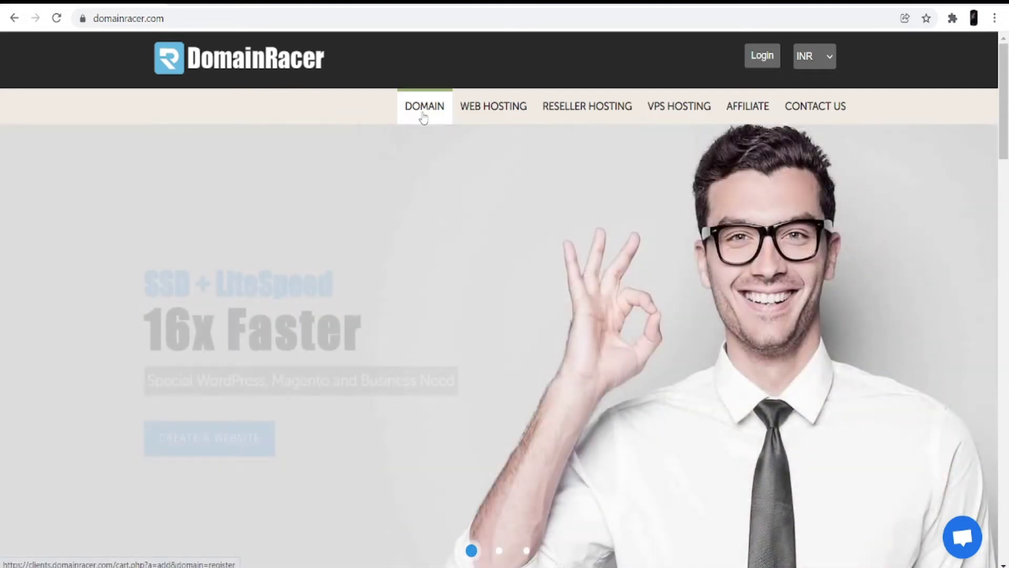
# Step: Search domain availability for 'my fashion' and find myfashion.com unavailable
pyautogui.click(424, 117)
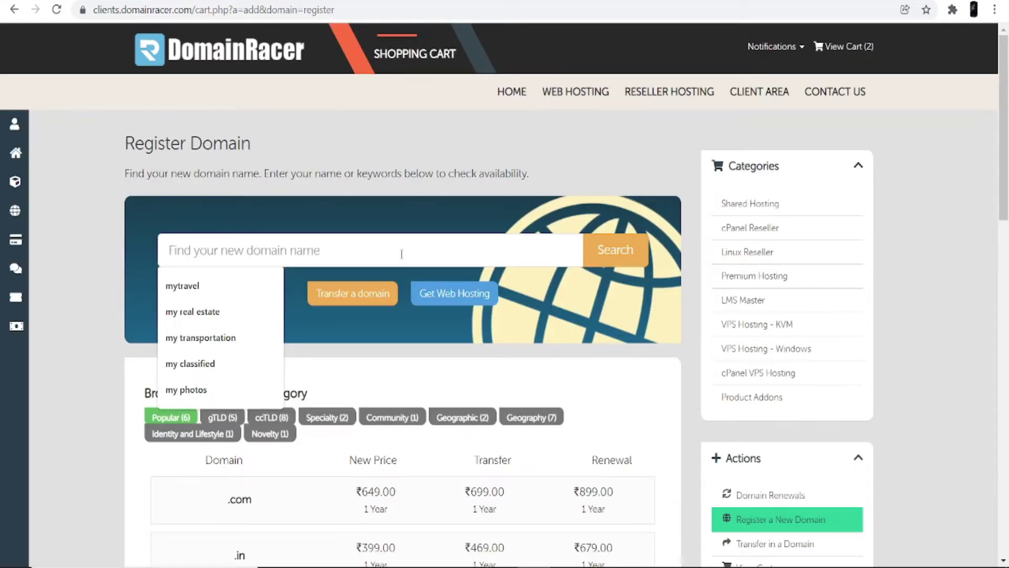
pyautogui.write('my fa')
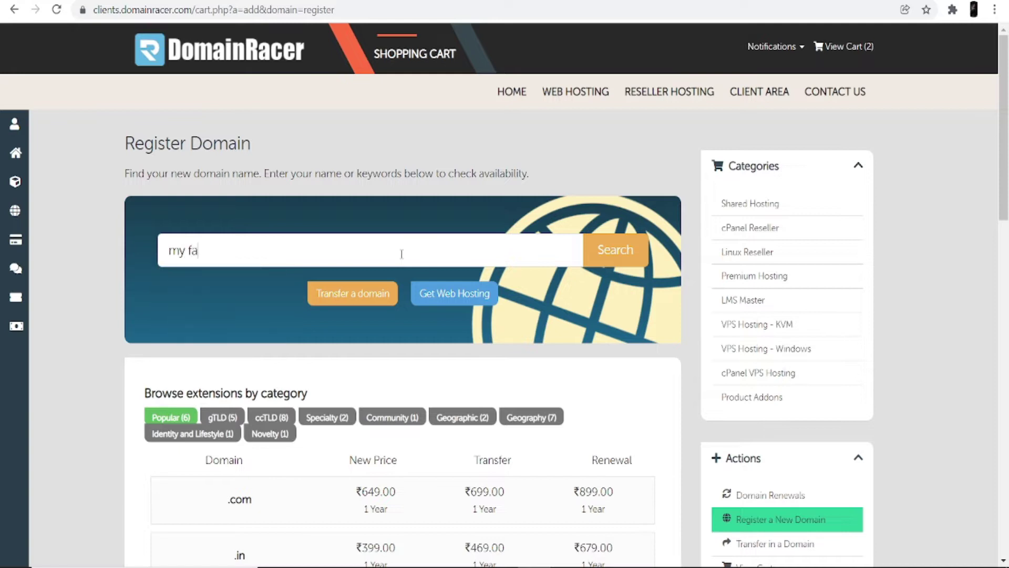
pyautogui.write('shion')
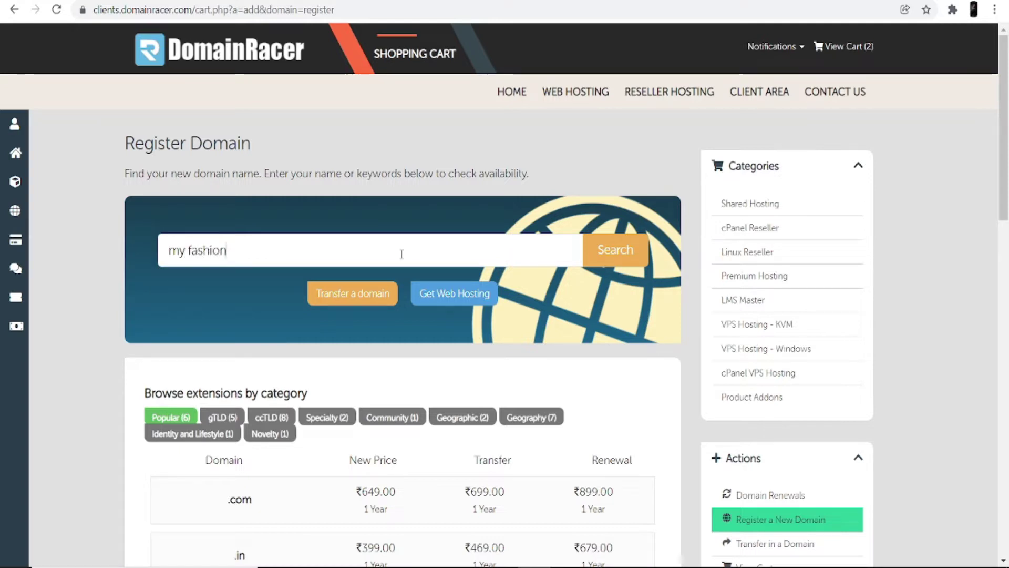
pyautogui.press('Return')
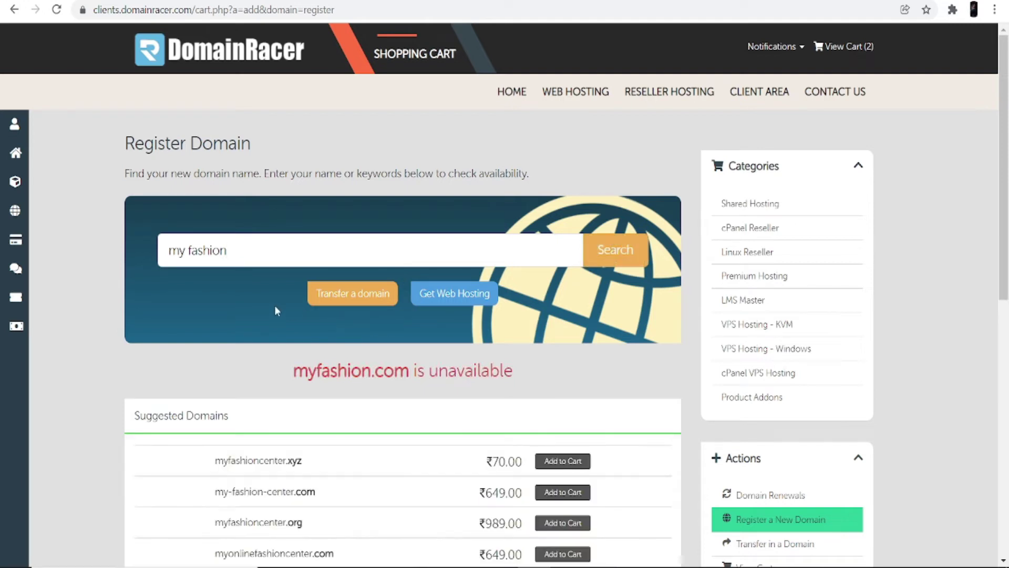
pyautogui.scroll(-5, 375, 415)
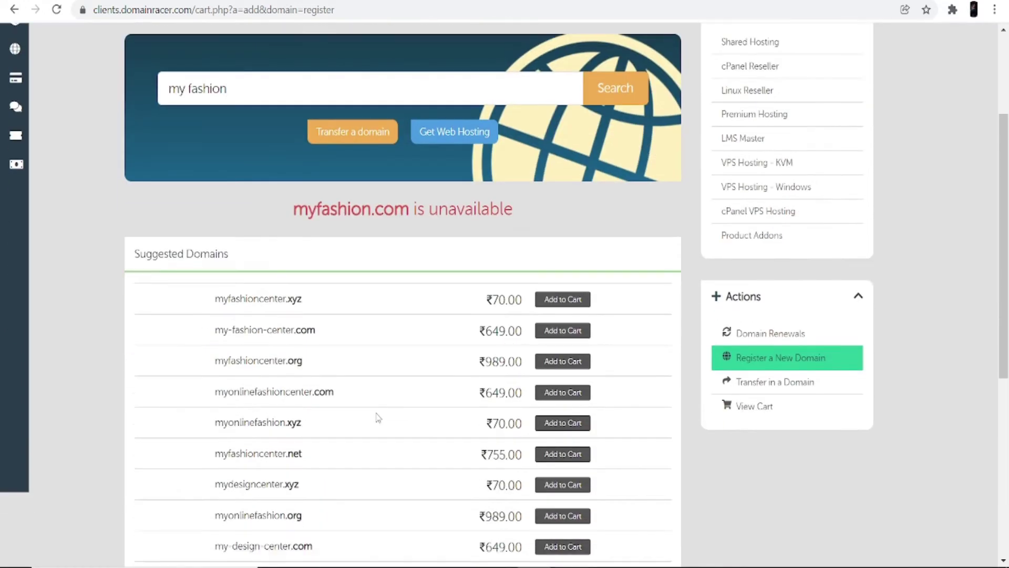
pyautogui.scroll(-3, 373, 405)
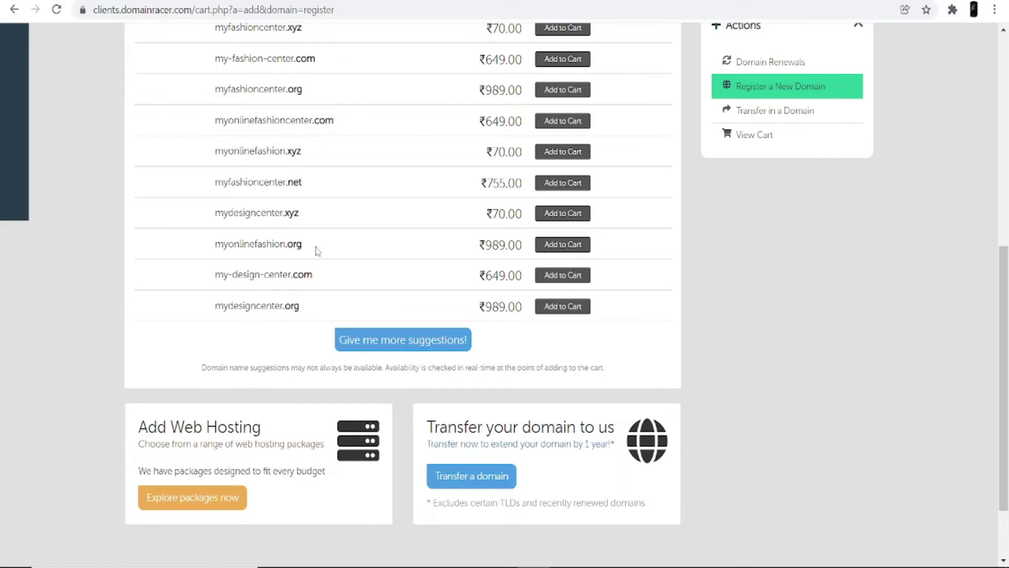
pyautogui.scroll(1, 317, 251)
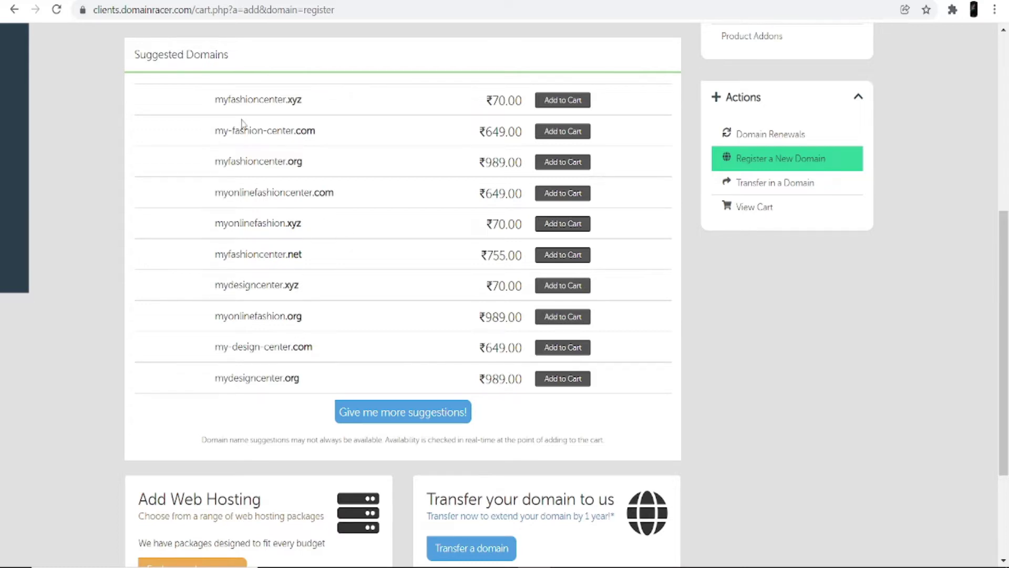
# Step: Review the suggested alternatives myfashioncenter.xyz, my-fashion-center.com and myfashioncenter.org
pyautogui.moveTo(215, 99); pyautogui.dragTo(311, 104)
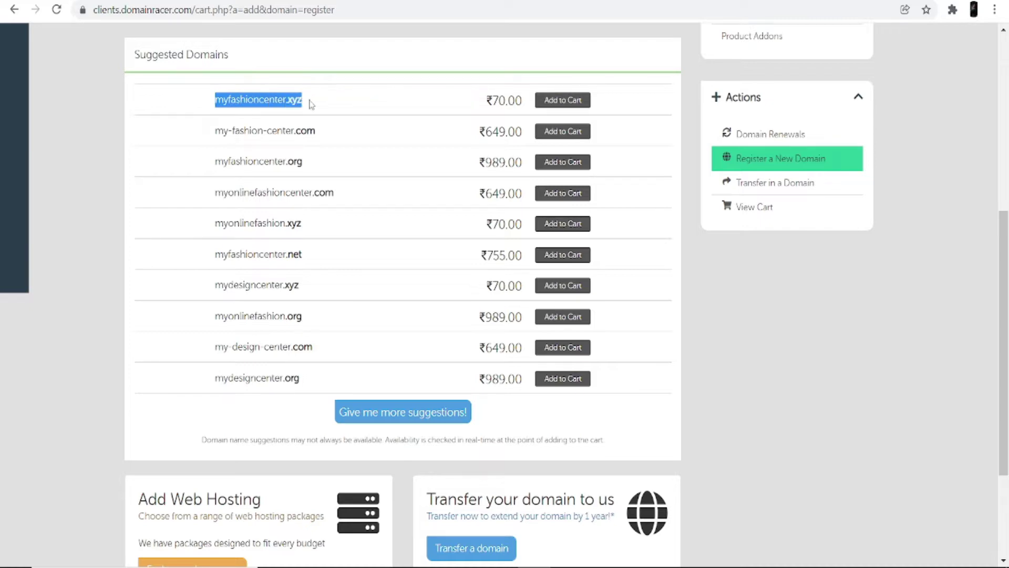
pyautogui.click(336, 148)
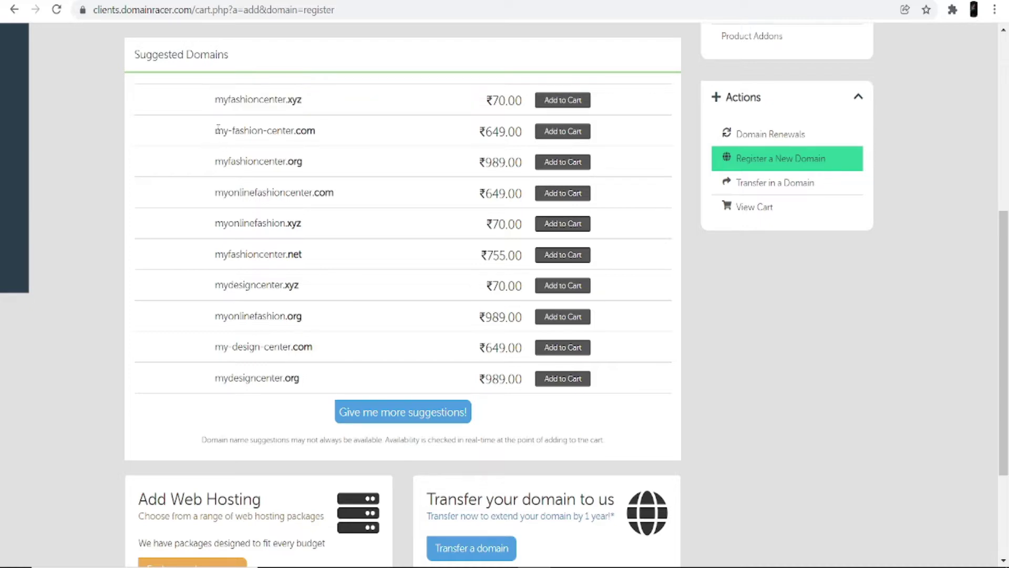
pyautogui.moveTo(218, 128); pyautogui.dragTo(318, 133)
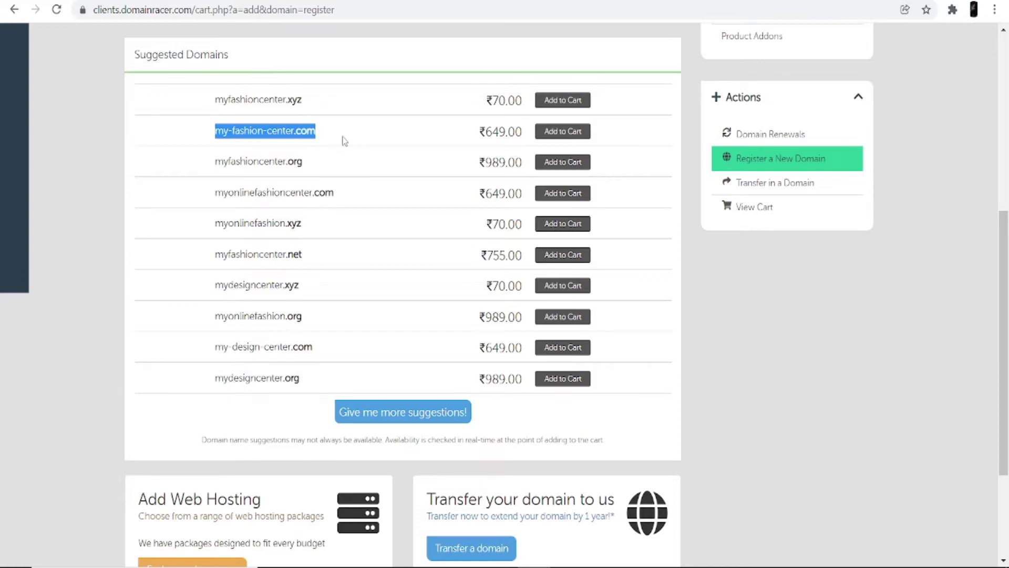
pyautogui.click(347, 141)
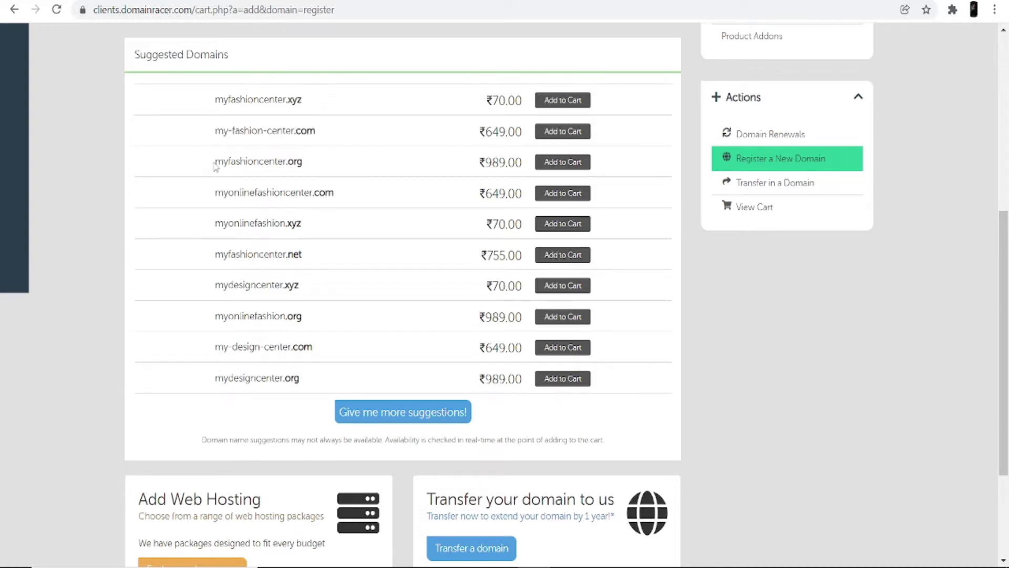
pyautogui.moveTo(218, 161); pyautogui.dragTo(313, 168)
pyautogui.click(339, 162)
pyautogui.scroll(5, 339, 162)
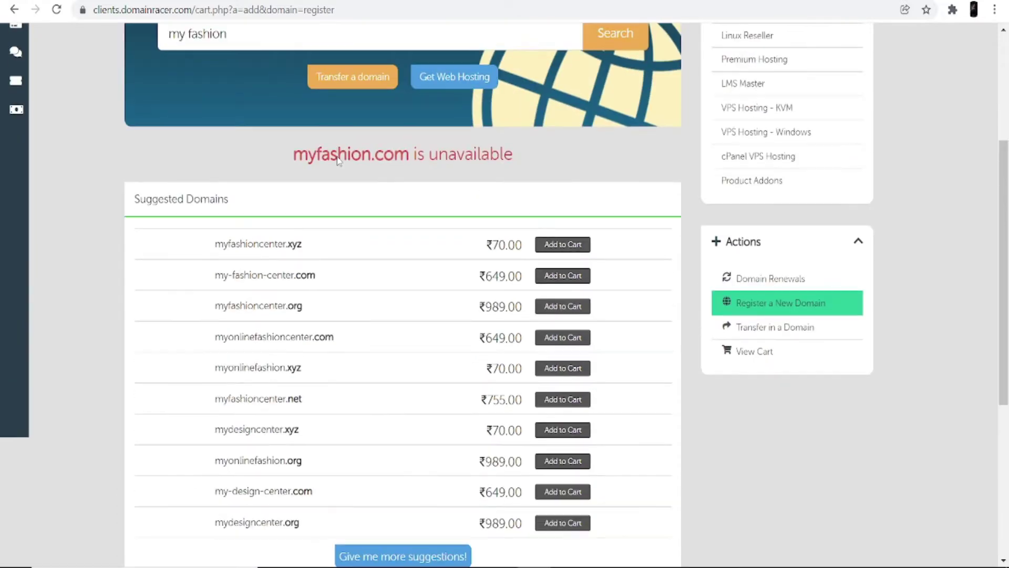
pyautogui.scroll(-1, 339, 162)
pyautogui.scroll(-4, 338, 160)
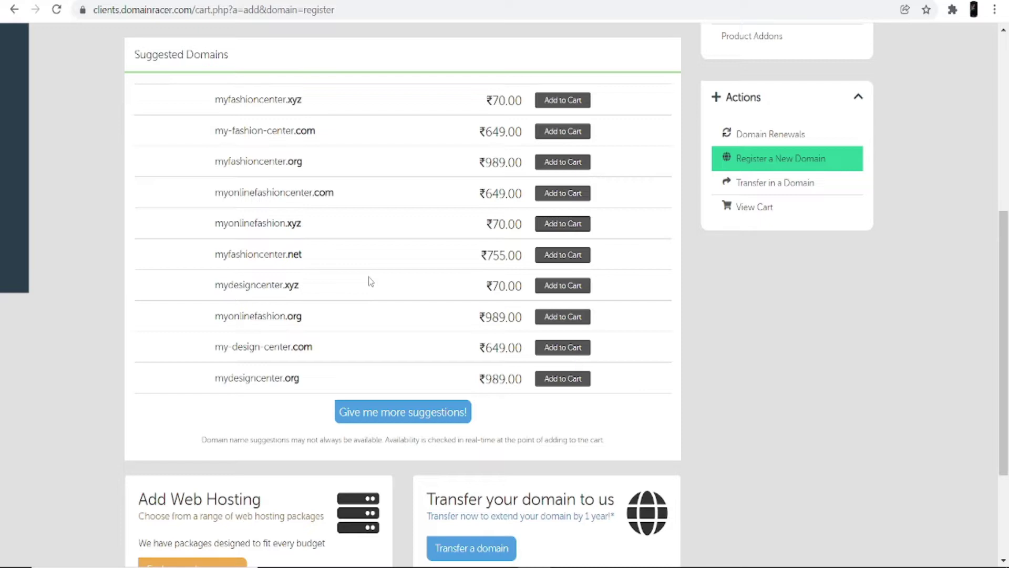
# Step: Add my-fashion-center.com (₹649.00) to the cart and start a new browser tab
pyautogui.click(559, 133)
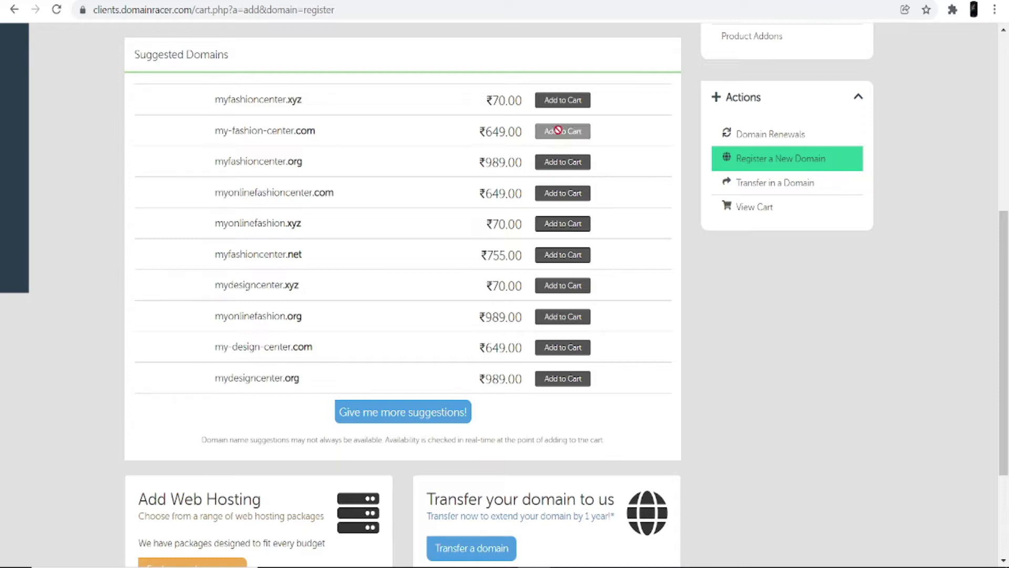
pyautogui.scroll(7, 549, 139)
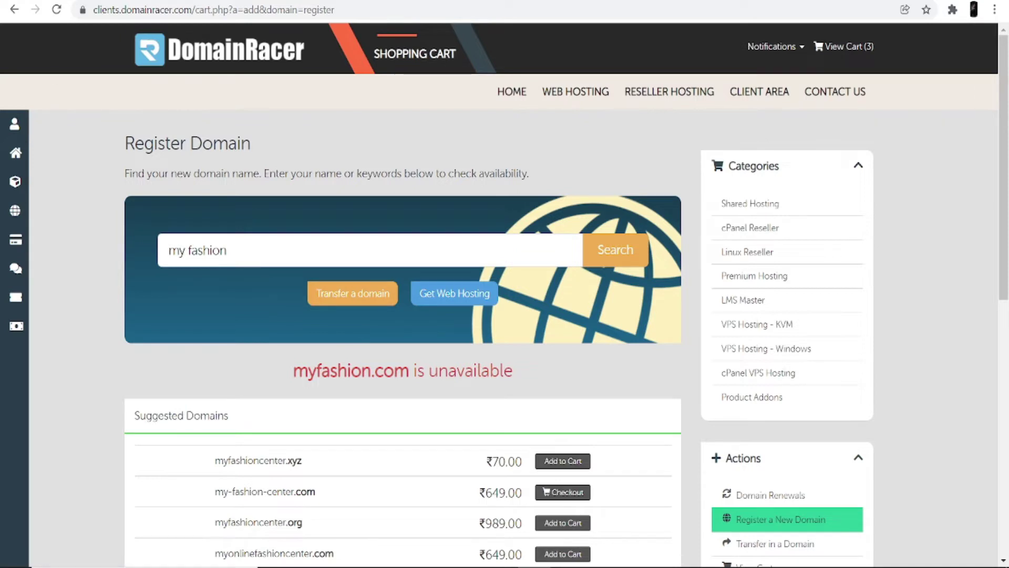
pyautogui.click(181, 1)
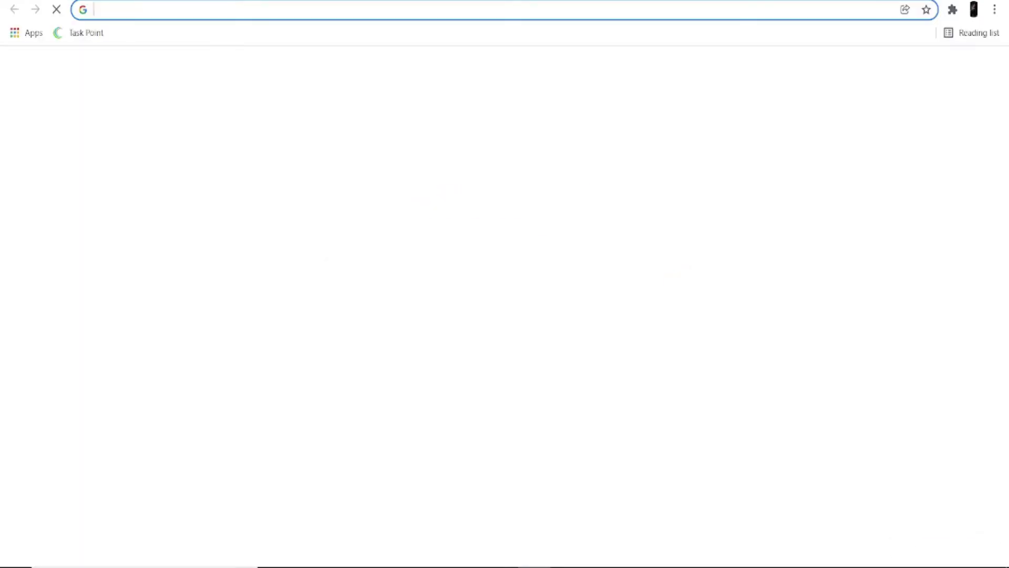
# Step: Go to DomainRacer and reach the clients.domainracer.com login form with saved credentials filled
pyautogui.click(438, 352)
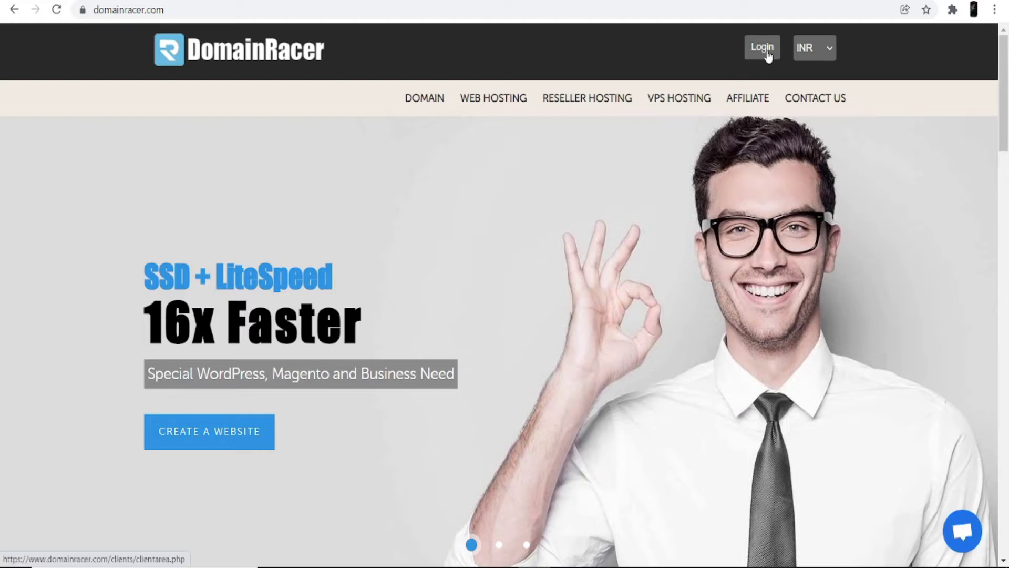
pyautogui.click(766, 53)
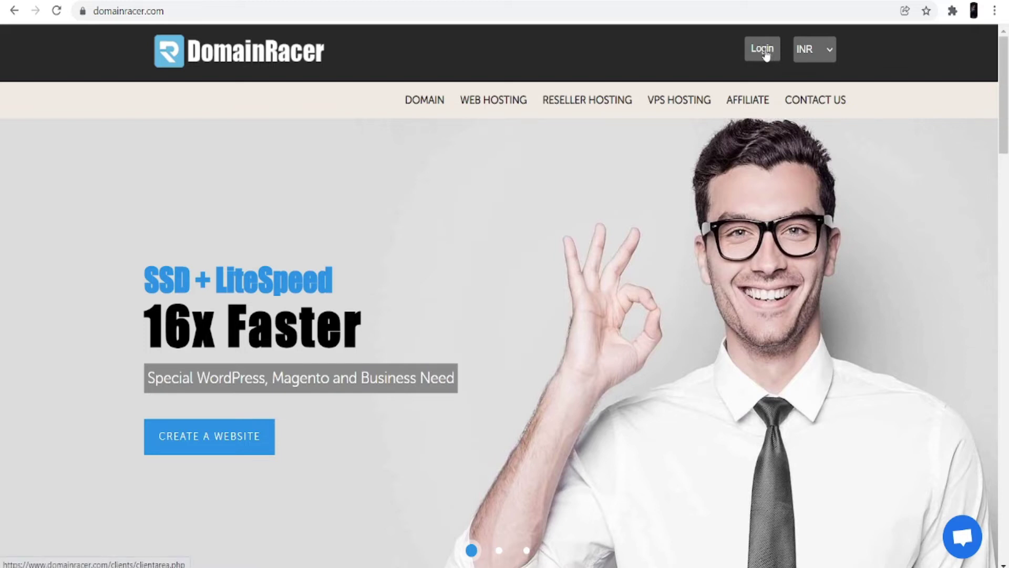
pyautogui.click(767, 54)
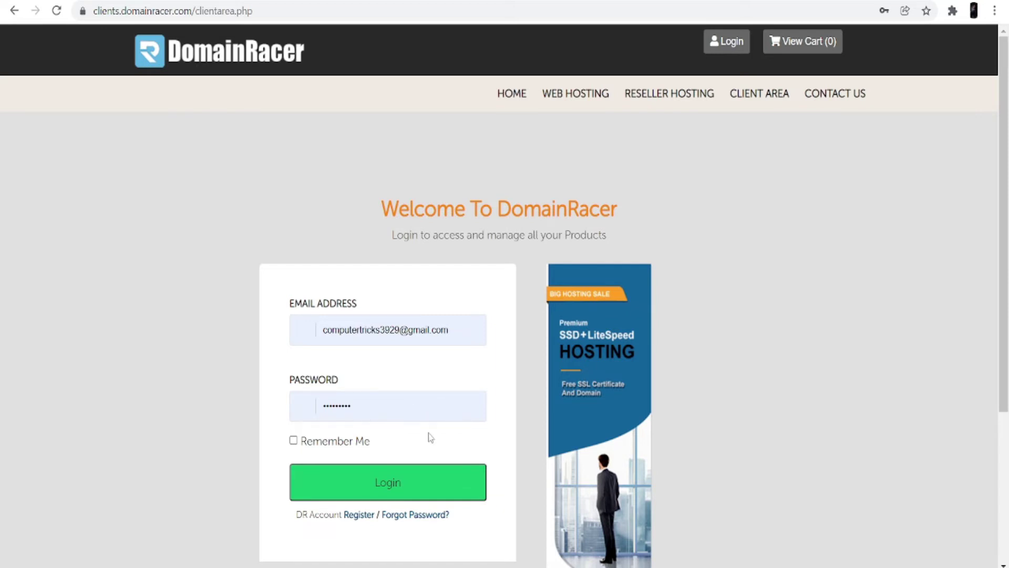
# Step: Sign in to the client area and open the cPanel login at server145.iseencloud.com:2083
pyautogui.click(422, 473)
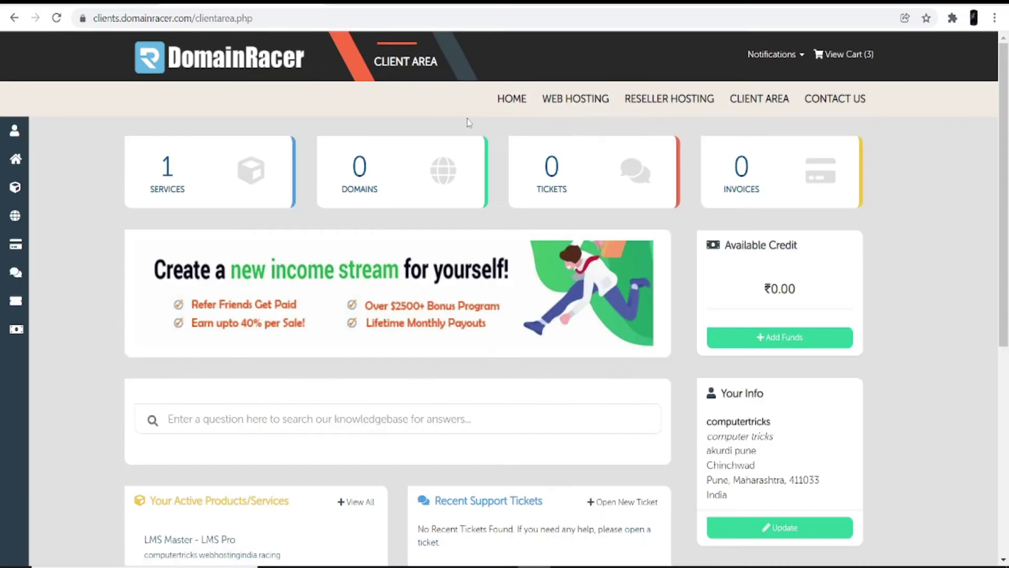
pyautogui.scroll(-5, 285, 220)
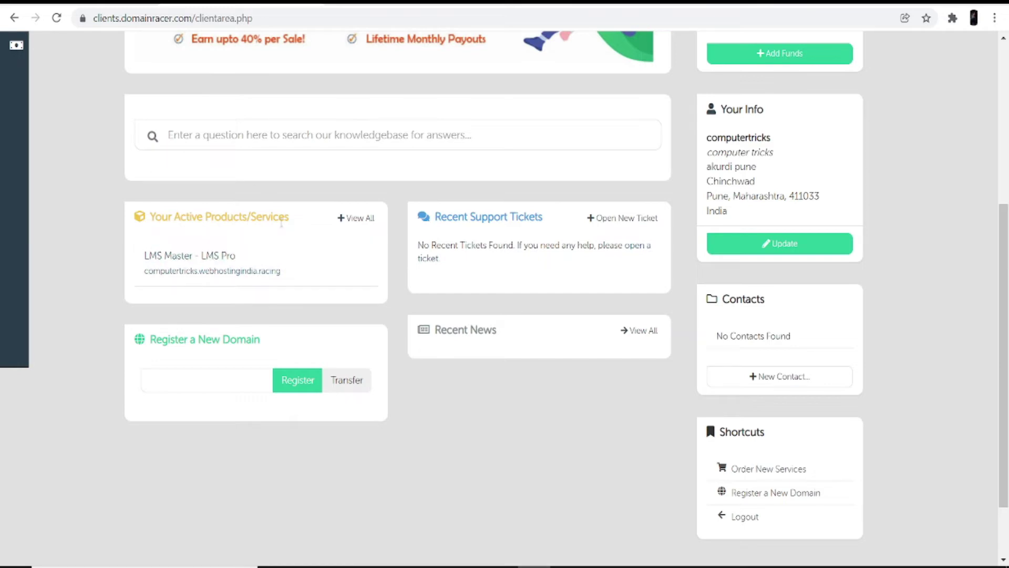
pyautogui.click(506, 356)
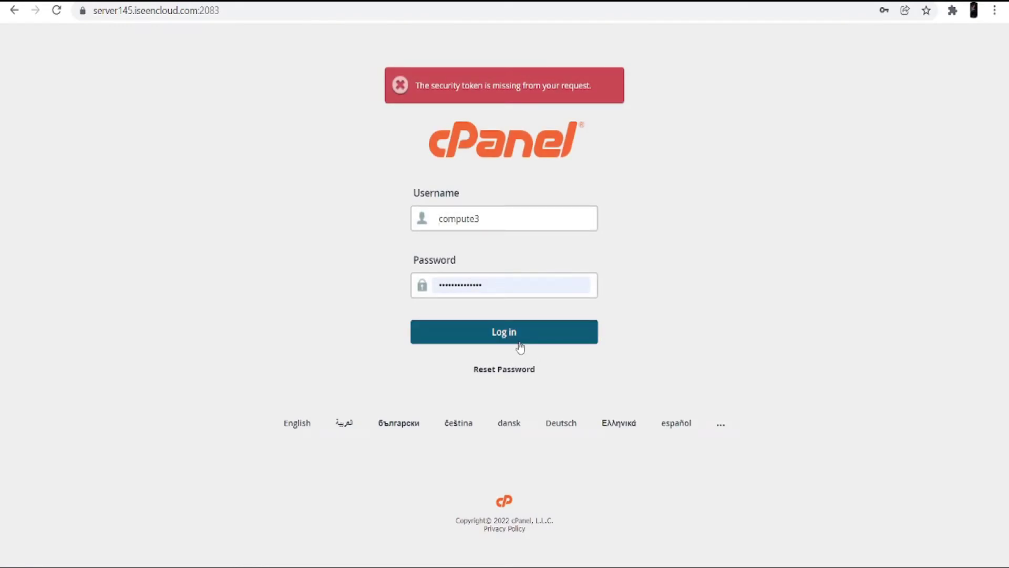
# Step: Log in to cPanel and launch WordPress Manager by DomainRacer from the Software section
pyautogui.click(490, 332)
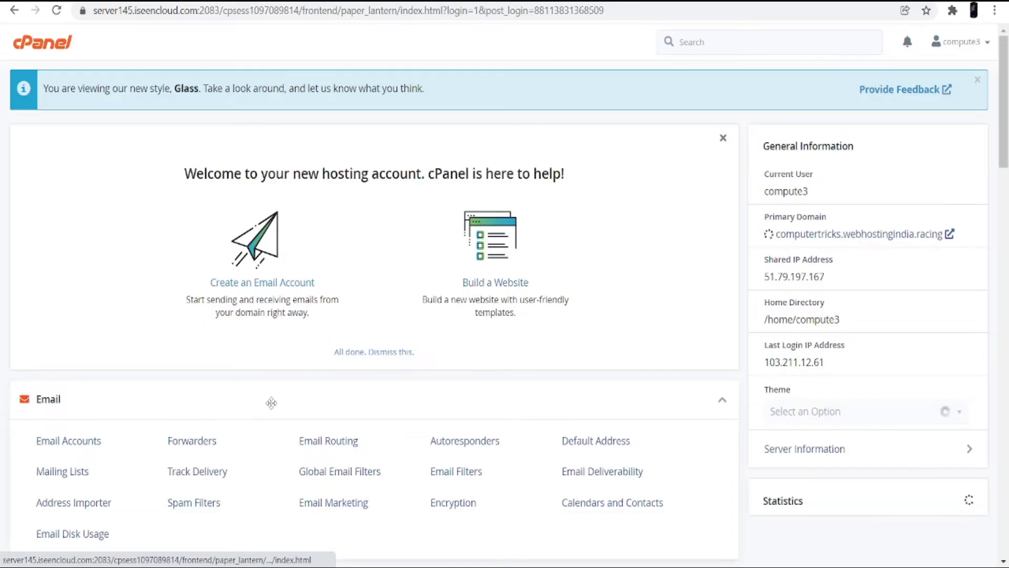
pyautogui.scroll(-5, 295, 400)
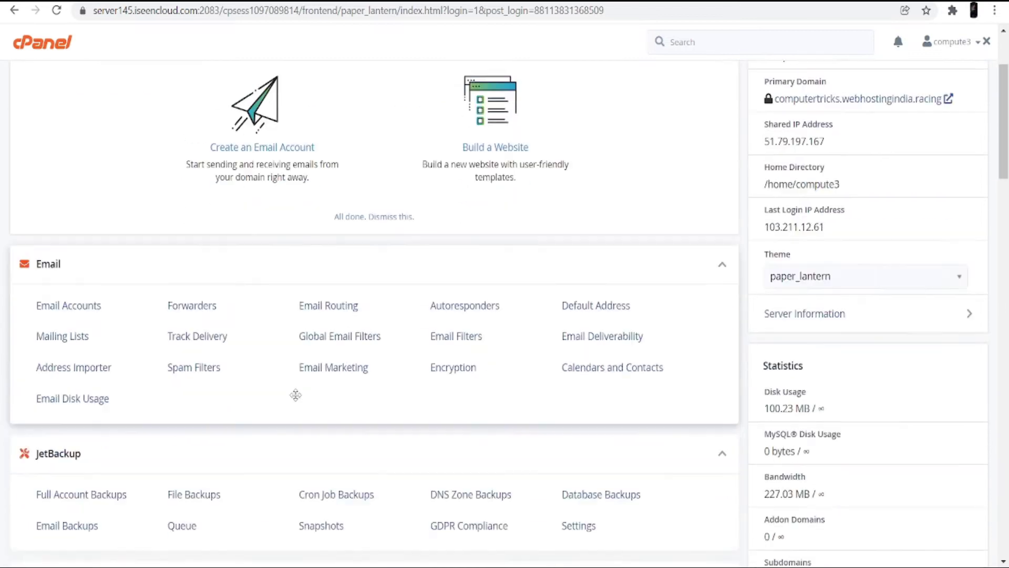
pyautogui.scroll(-10, 295, 395)
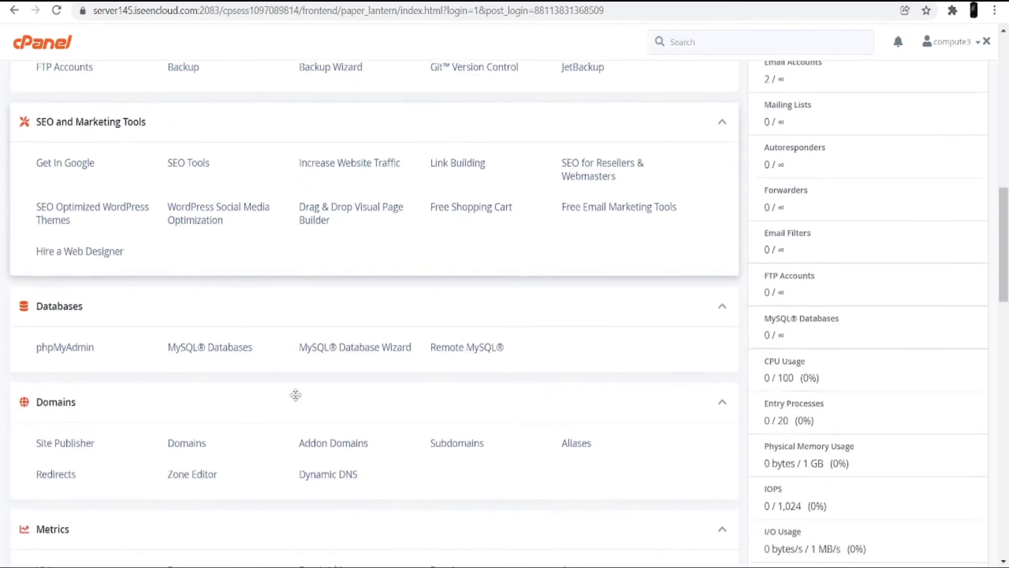
pyautogui.scroll(-7, 295, 394)
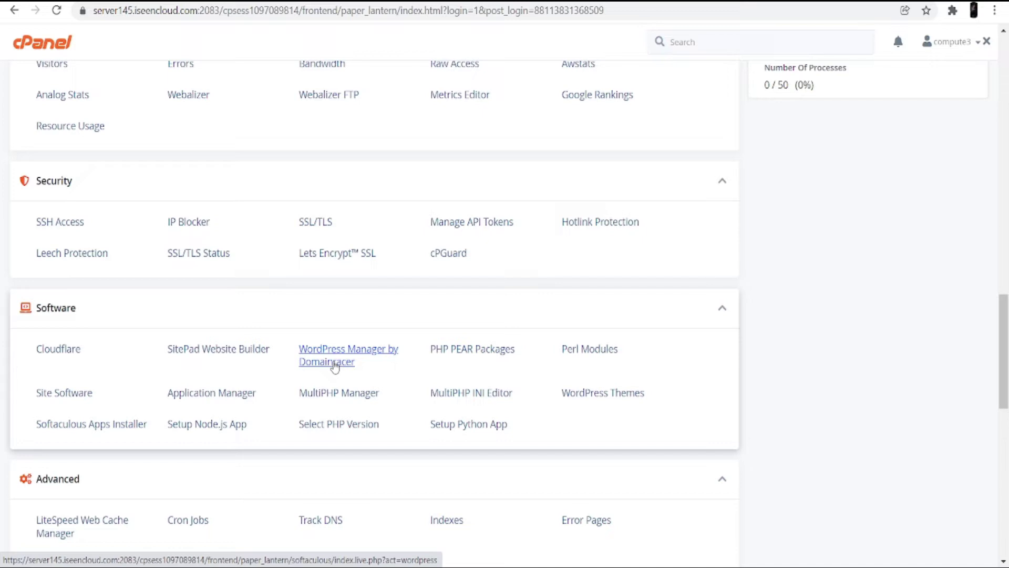
pyautogui.click(335, 366)
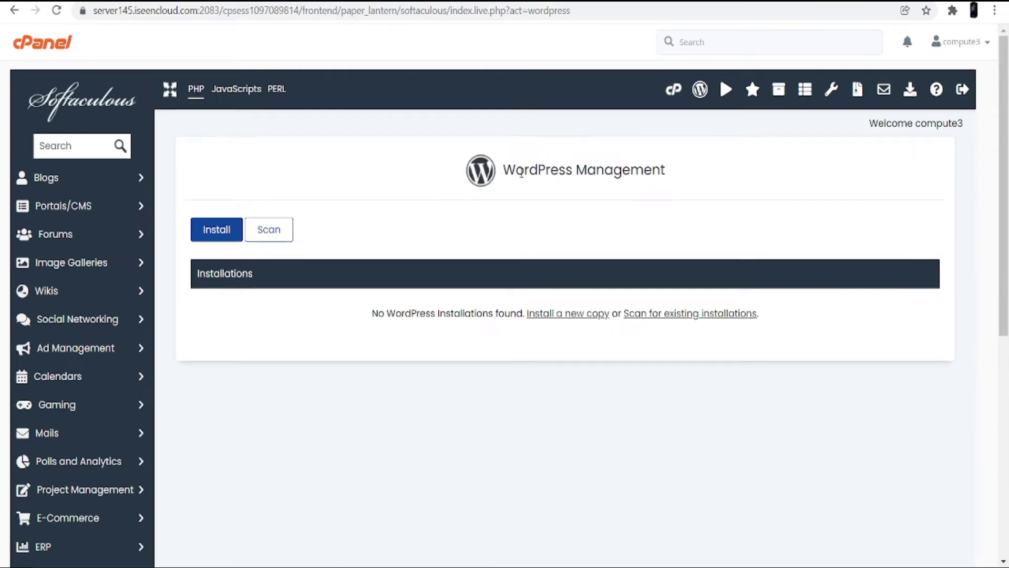
# Step: Start a new WordPress installation, keeping version 5.9
pyautogui.moveTo(521, 174); pyautogui.dragTo(691, 184)
pyautogui.click(527, 216)
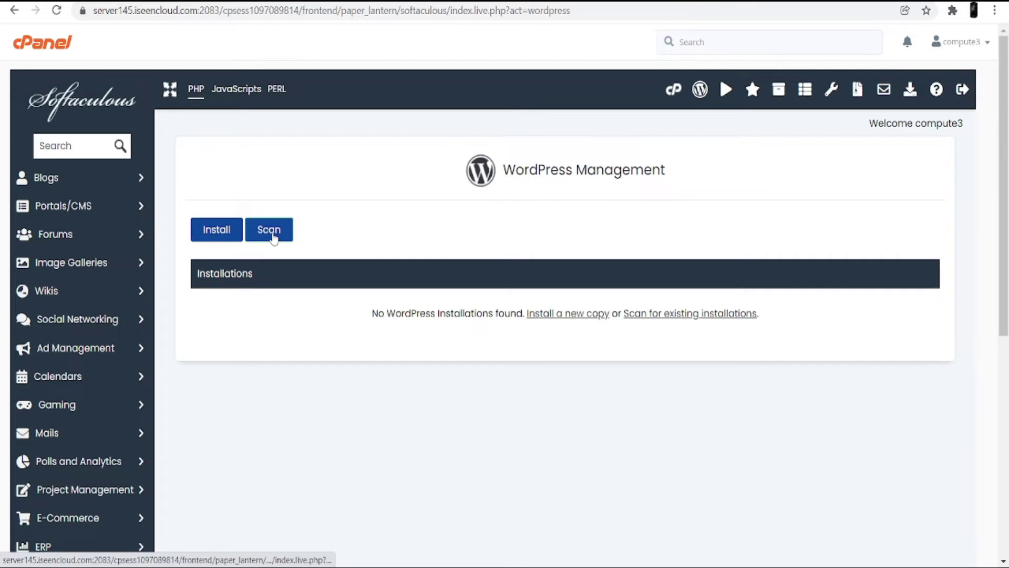
pyautogui.click(221, 235)
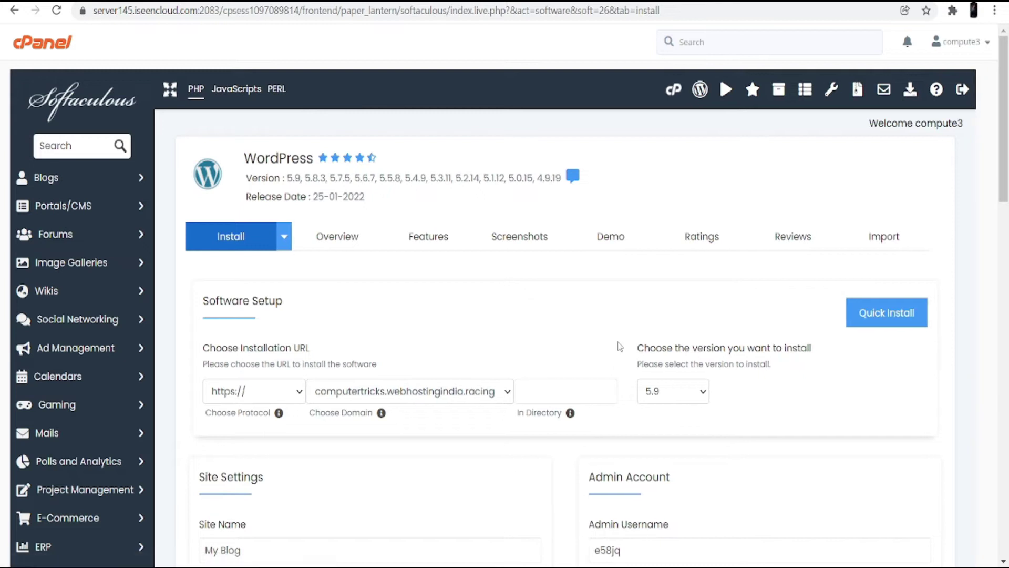
pyautogui.scroll(-1, 618, 346)
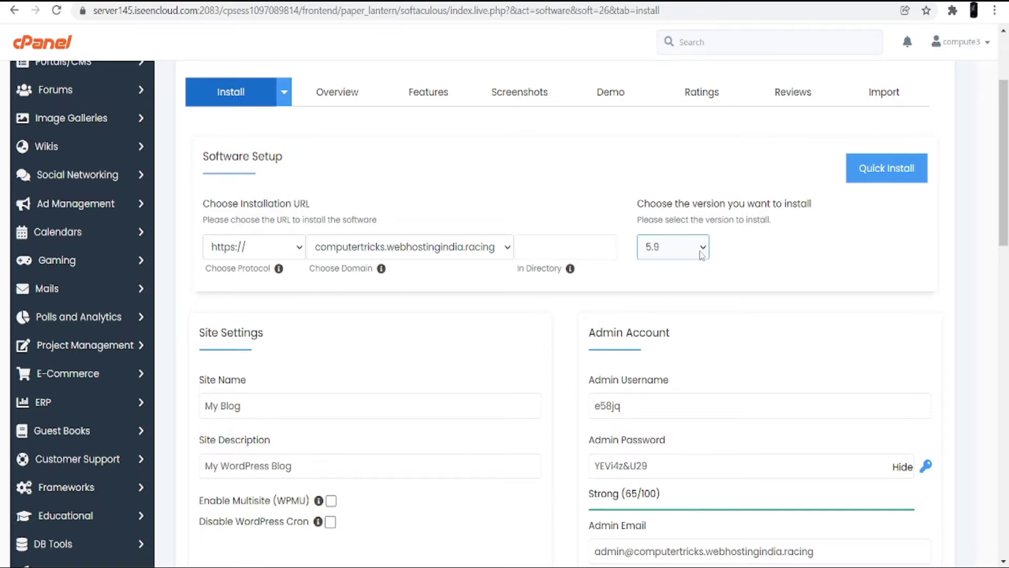
pyautogui.click(702, 253)
pyautogui.click(695, 270)
# Step: Set the site name to 'My Fashion' and description to 'Hey this is my fashion blog'
pyautogui.scroll(-4, 444, 343)
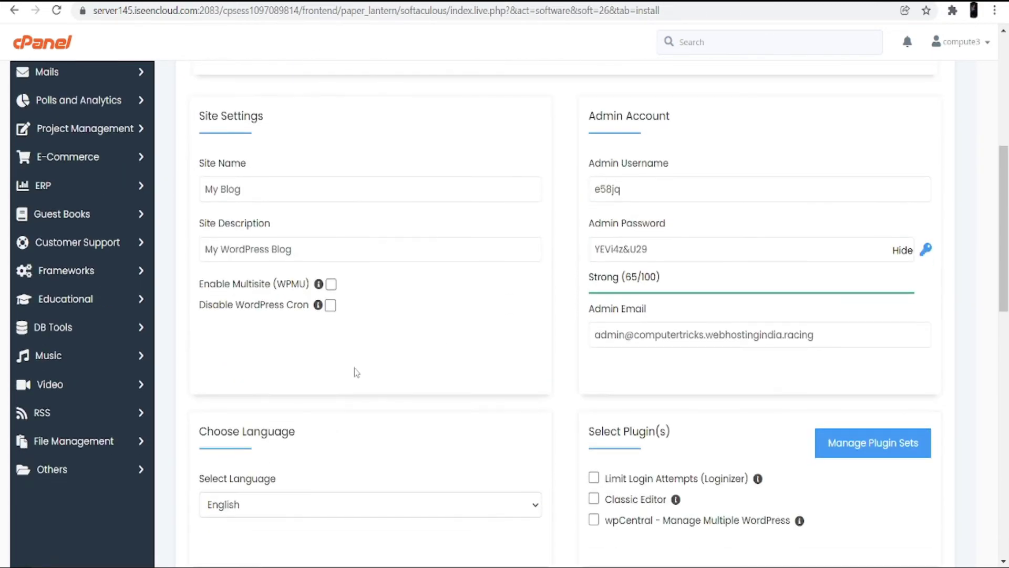
pyautogui.scroll(-4, 355, 371)
pyautogui.scroll(5, 314, 316)
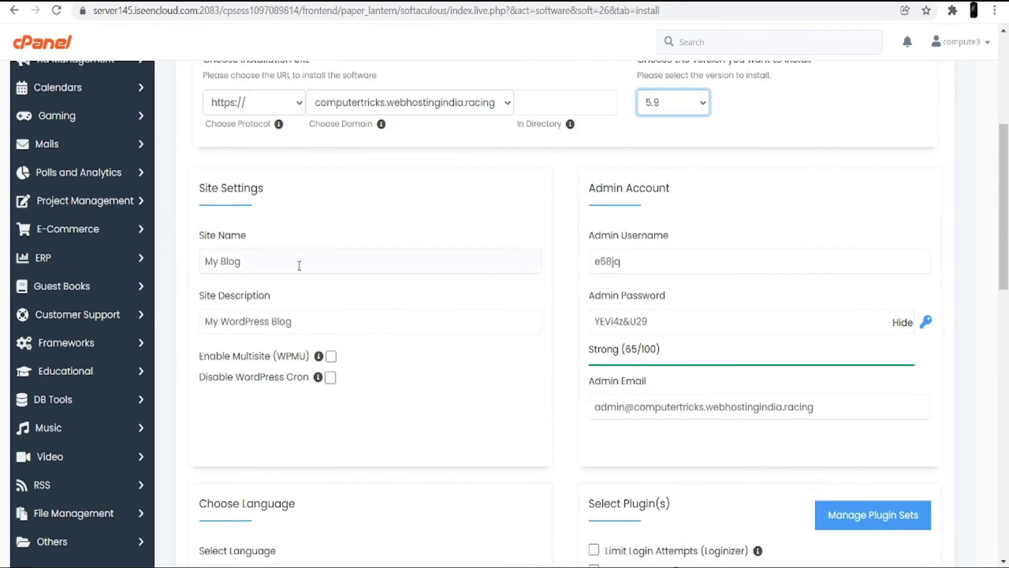
pyautogui.click(294, 263)
pyautogui.press('BackSpace')
pyautogui.press('BackSpace')
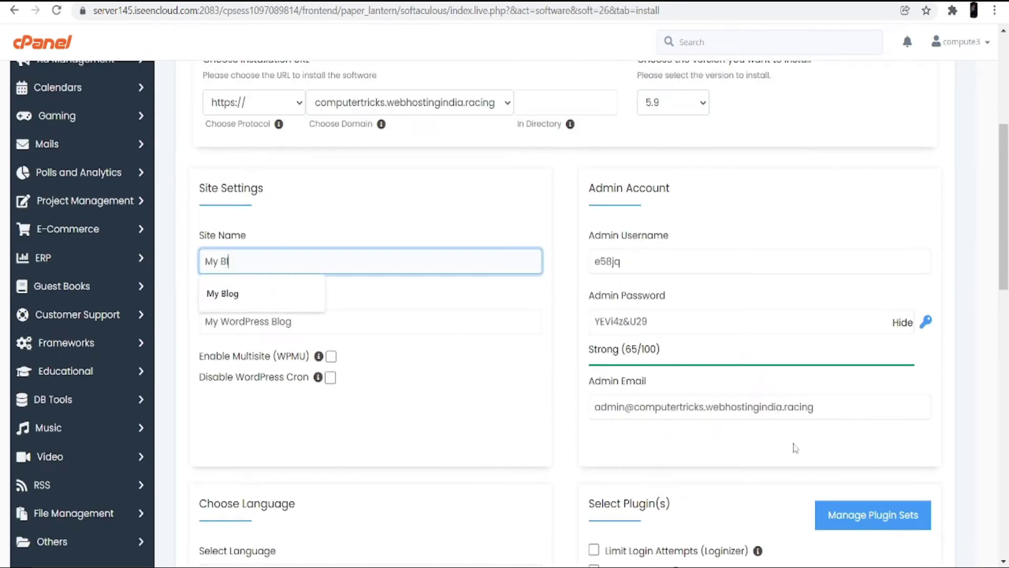
pyautogui.press('BackSpace')
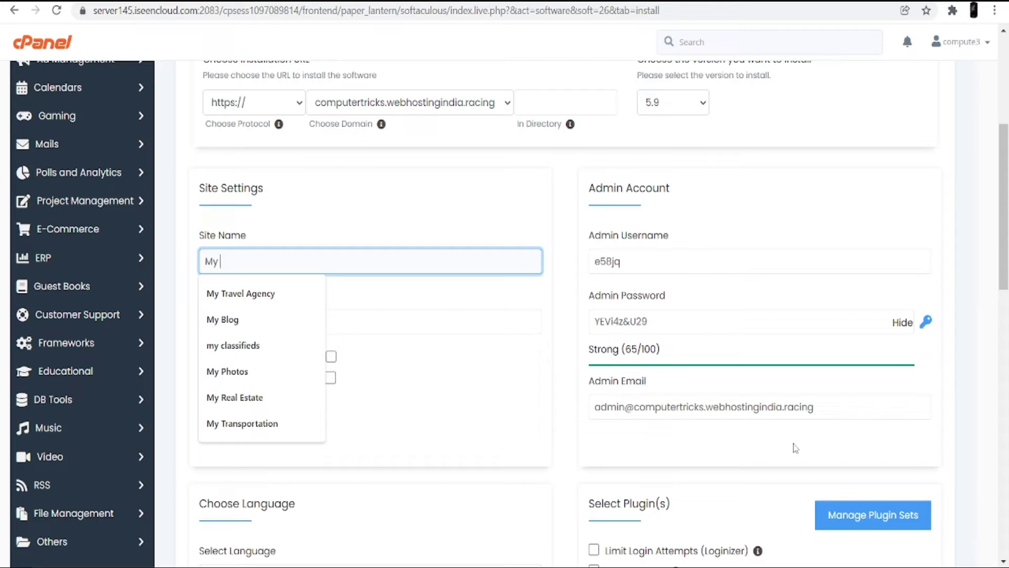
pyautogui.write('Fashion')
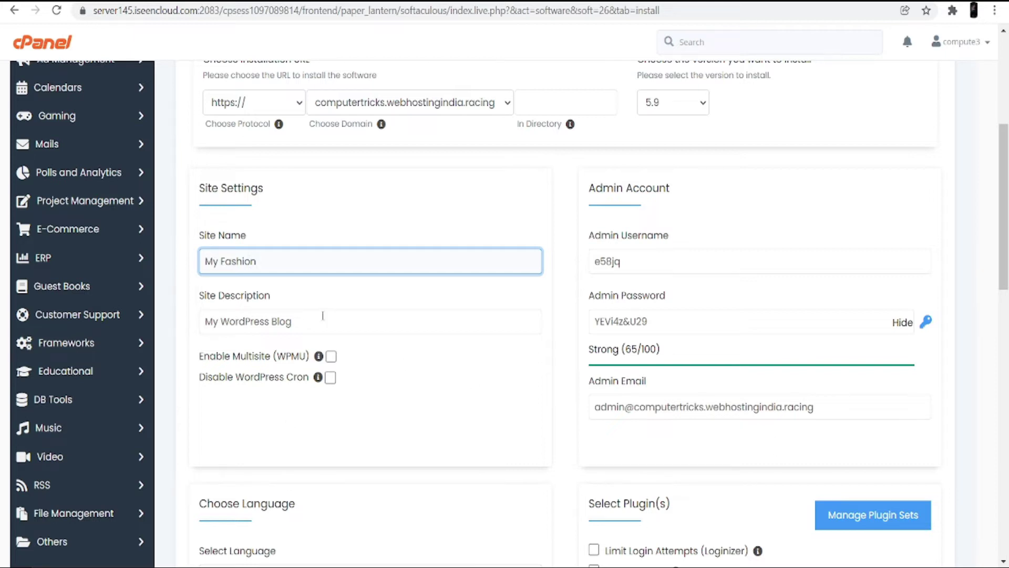
pyautogui.moveTo(293, 322); pyautogui.dragTo(224, 324)
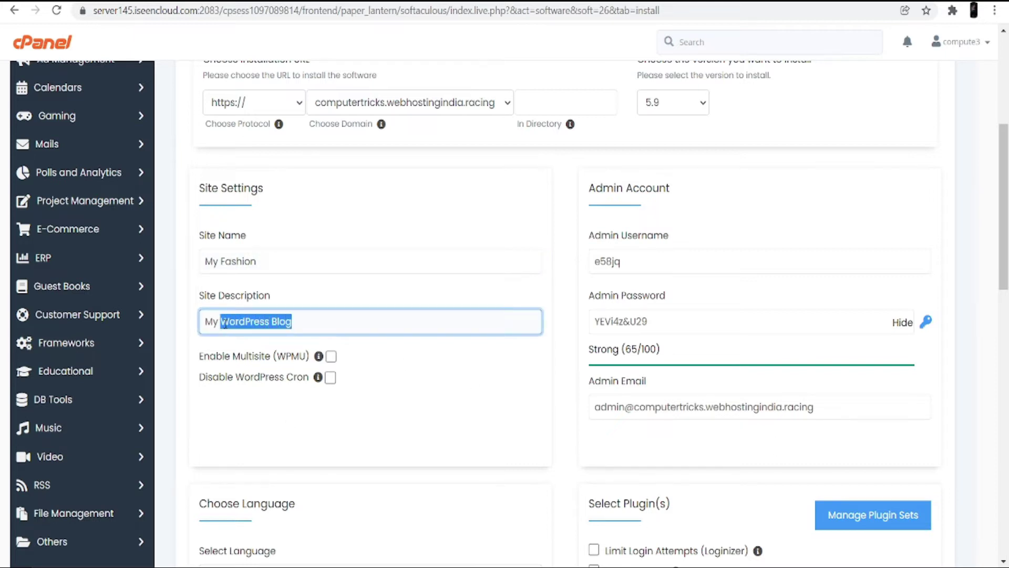
pyautogui.press('BackSpace')
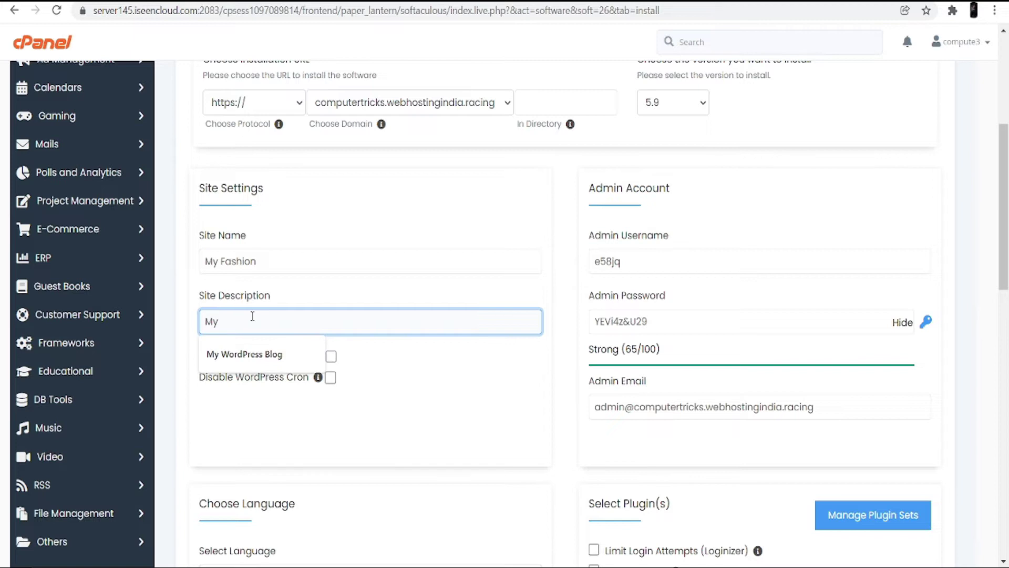
pyautogui.press('BackSpace')
pyautogui.press('BackSpace')
pyautogui.press('BackSpace')
pyautogui.write('Hey this is my fashion blog')
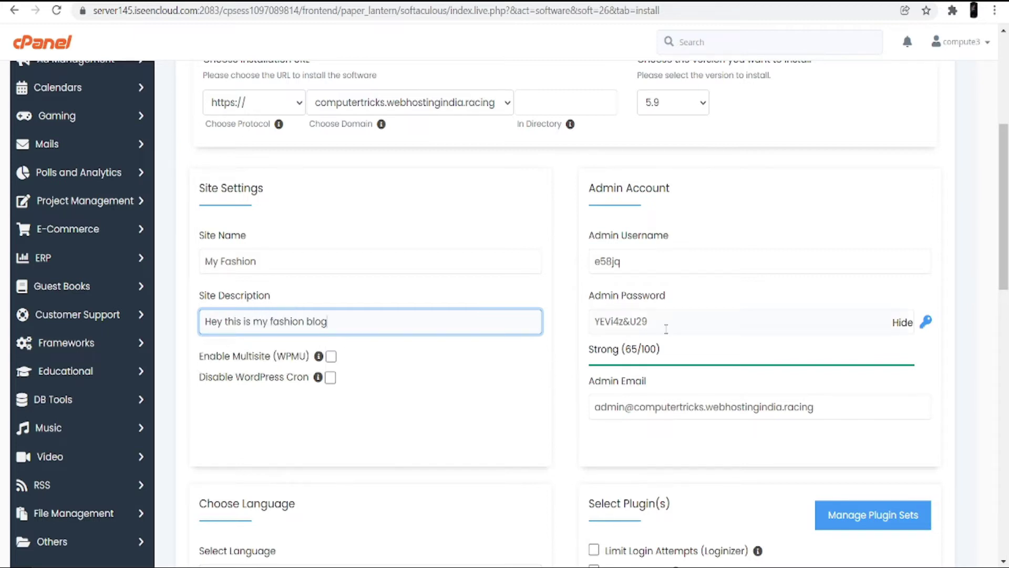
# Step: Replace the generated admin username and password with new ones
pyautogui.doubleClick(613, 265)
pyautogui.press('BackSpace')
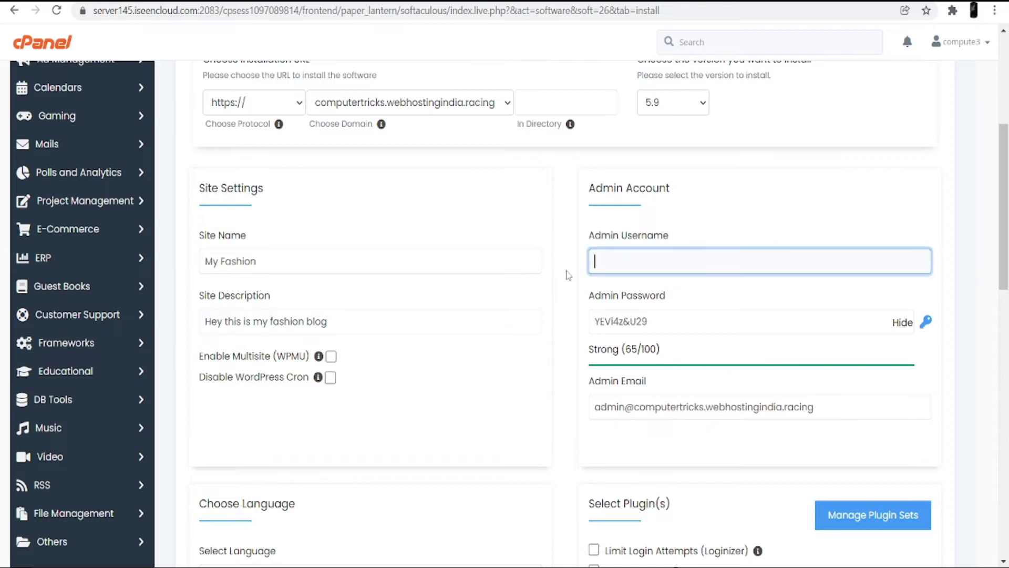
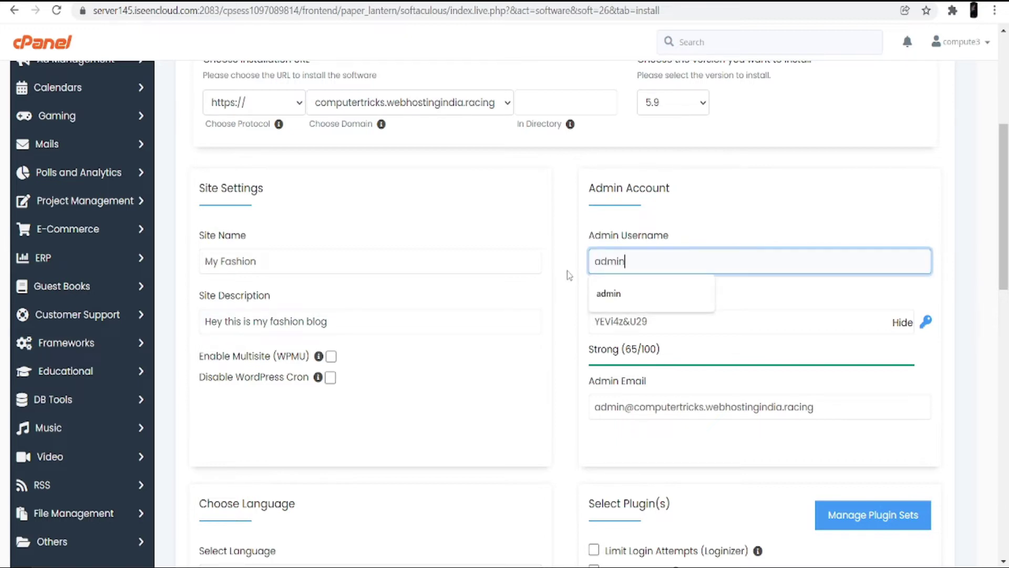
pyautogui.press('Tab')
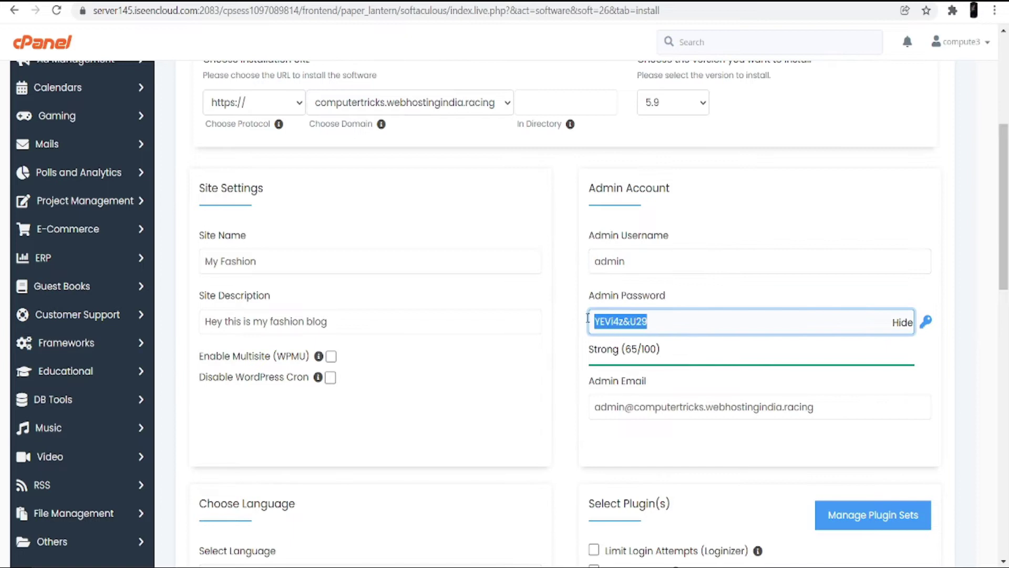
pyautogui.press('BackSpace')
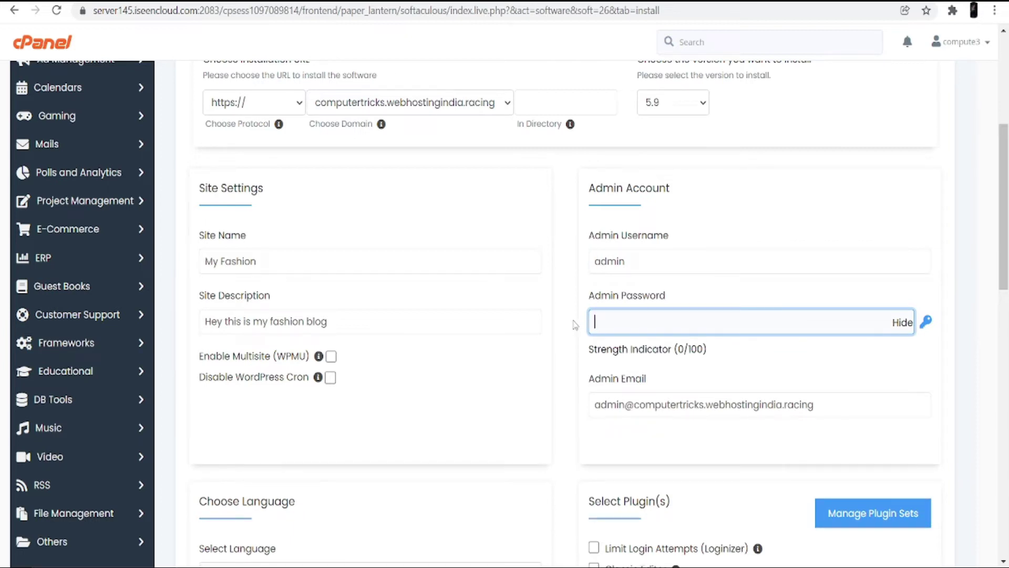
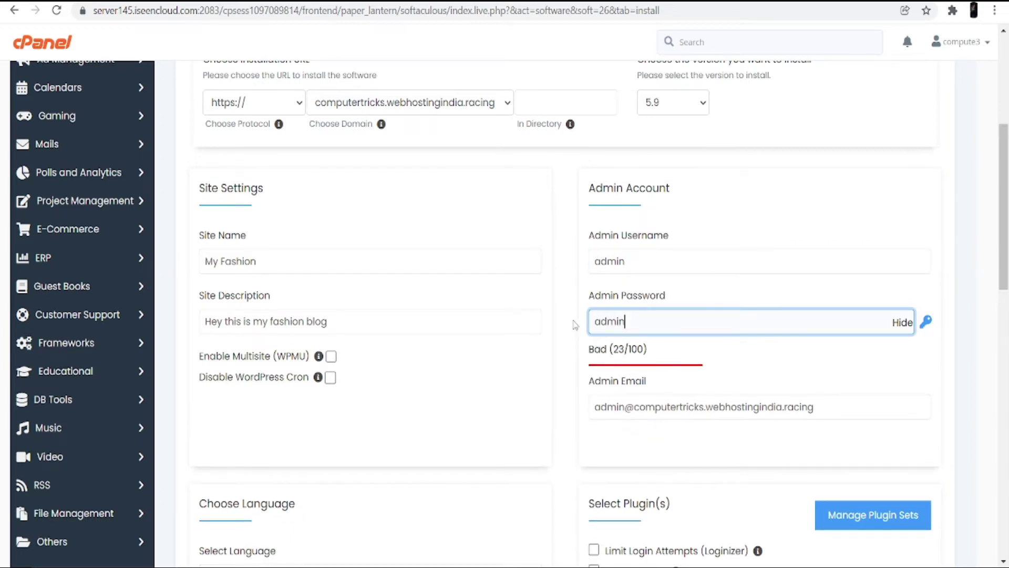
pyautogui.scroll(-4, 532, 397)
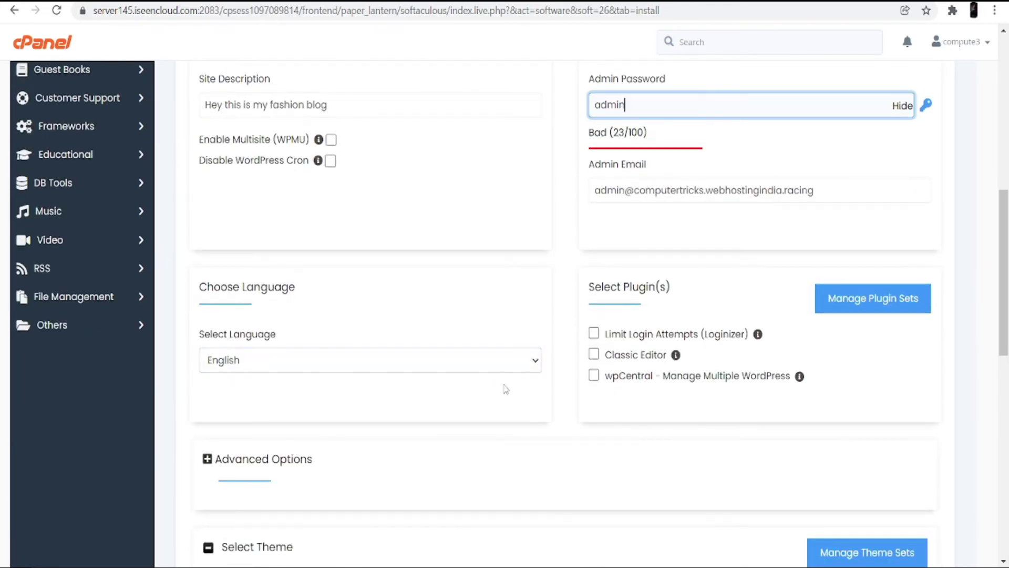
# Step: Show all themes and search them for 'fashion' with the category filter left on All
pyautogui.scroll(-3, 505, 393)
pyautogui.scroll(-4, 506, 389)
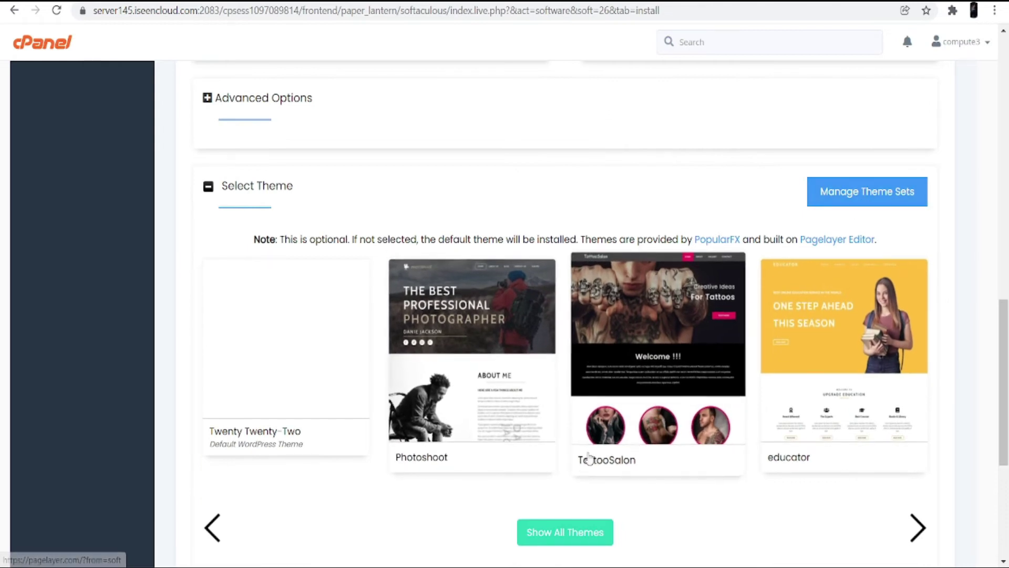
pyautogui.scroll(-3, 566, 534)
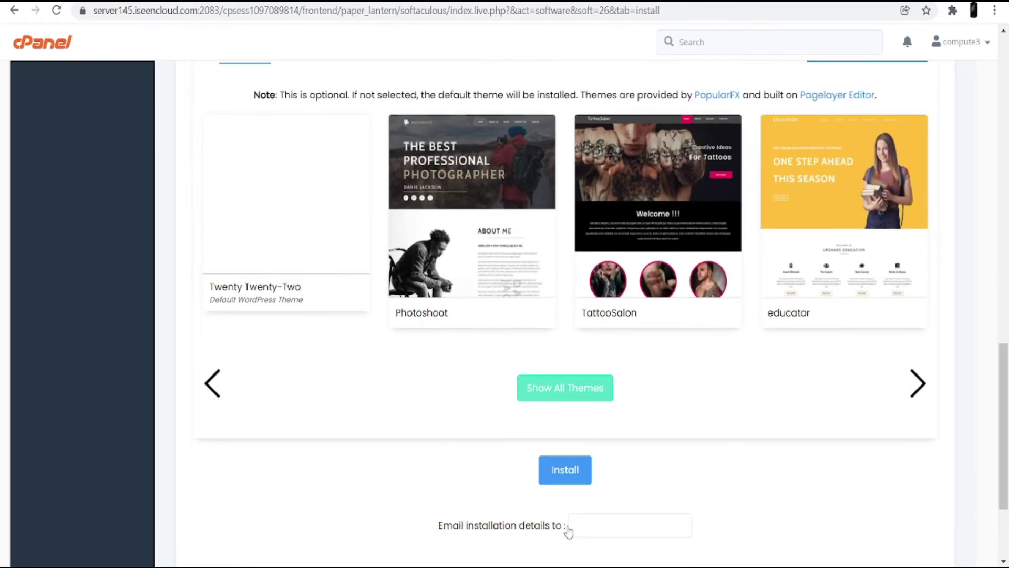
pyautogui.click(578, 392)
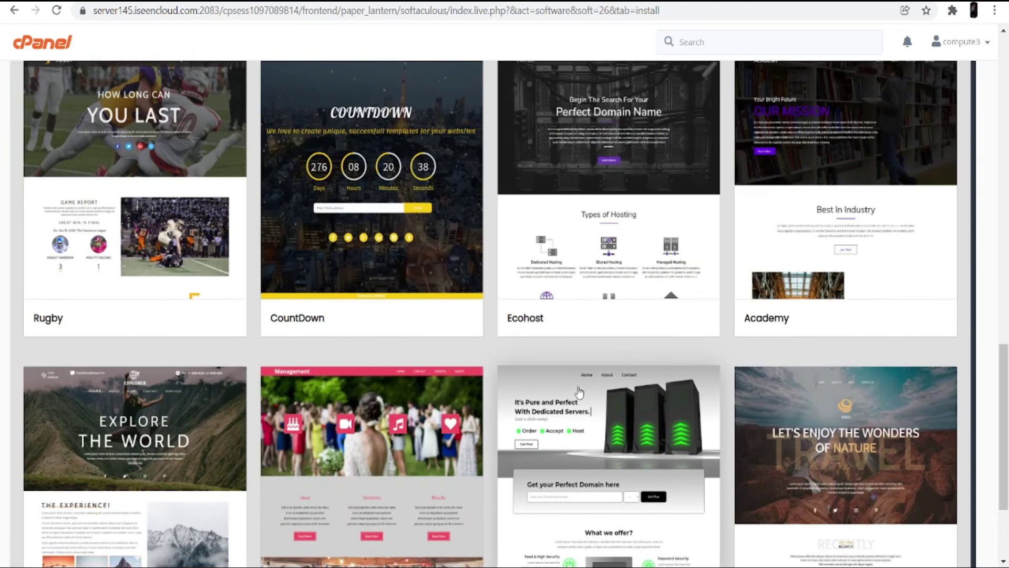
pyautogui.scroll(10, 238, 349)
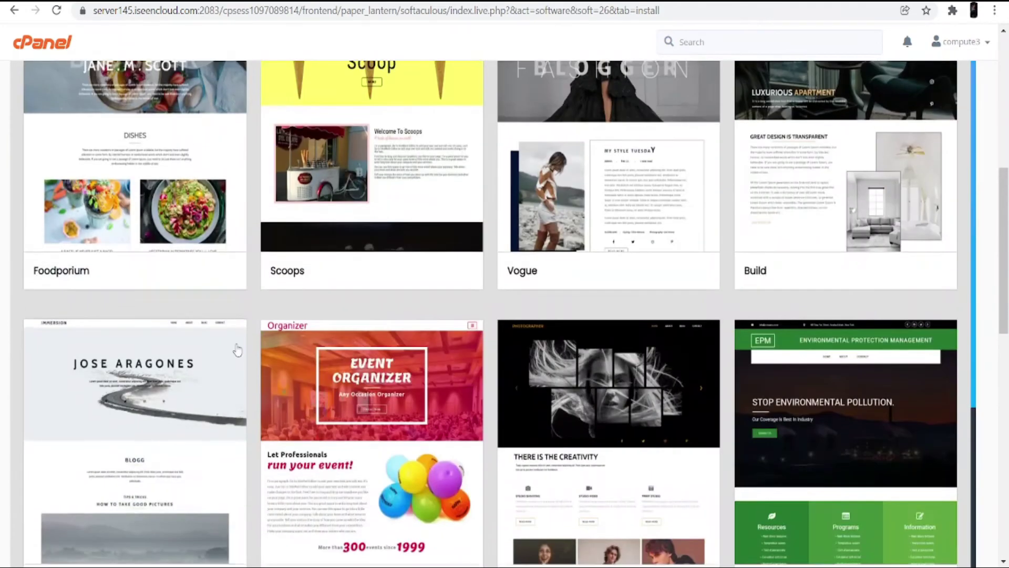
pyautogui.scroll(7, 237, 347)
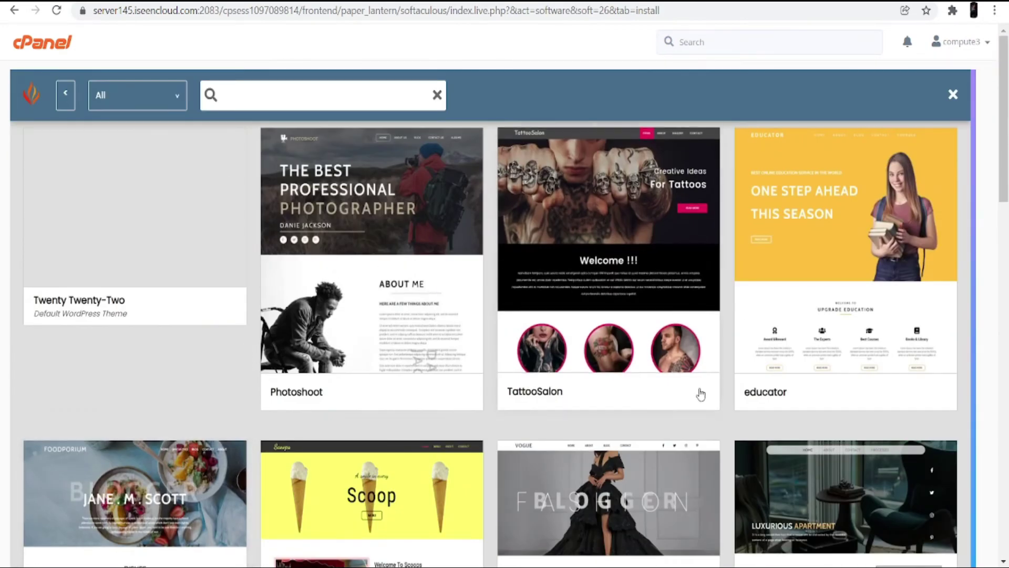
pyautogui.click(325, 104)
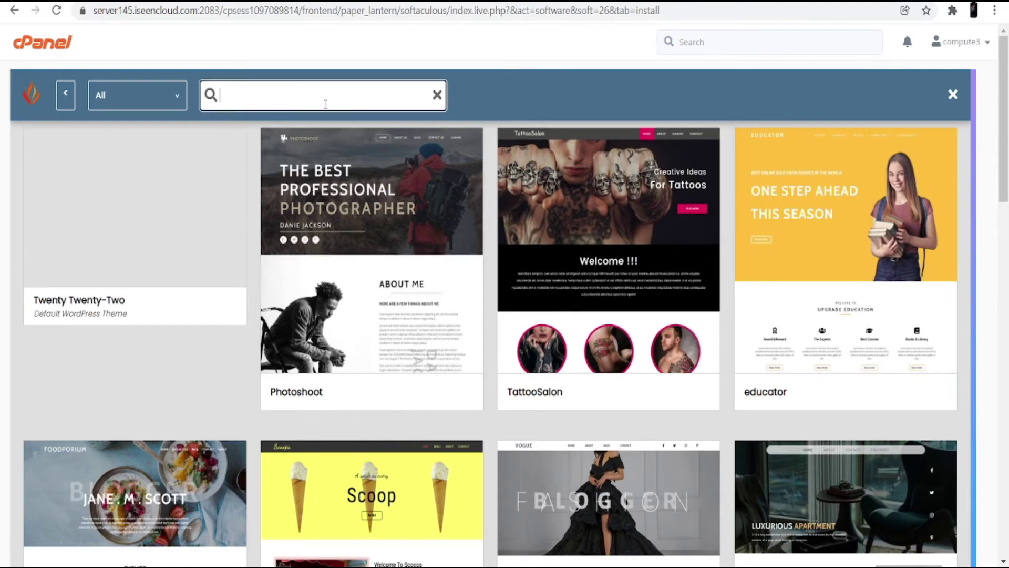
pyautogui.write('f')
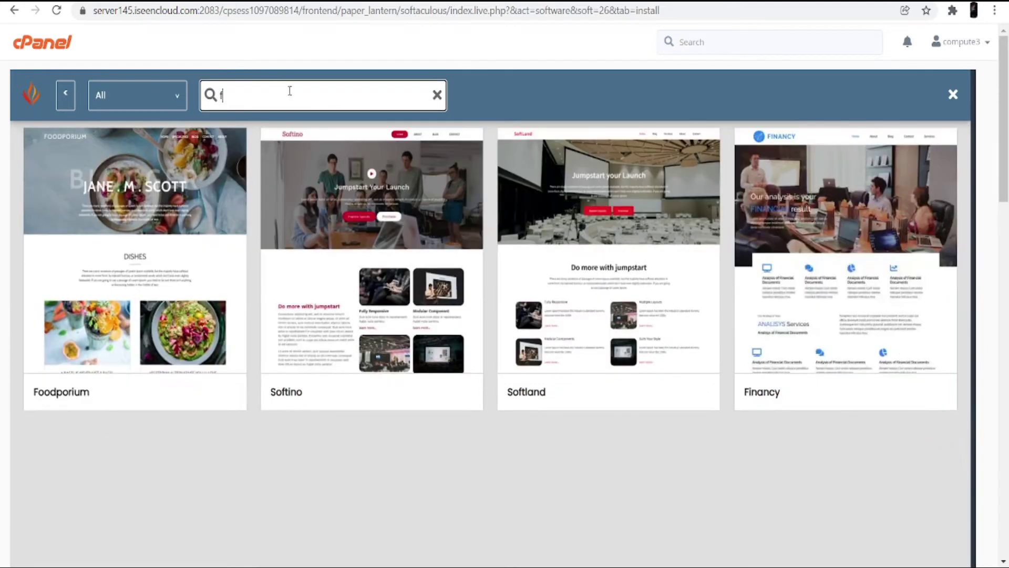
pyautogui.write('ashion')
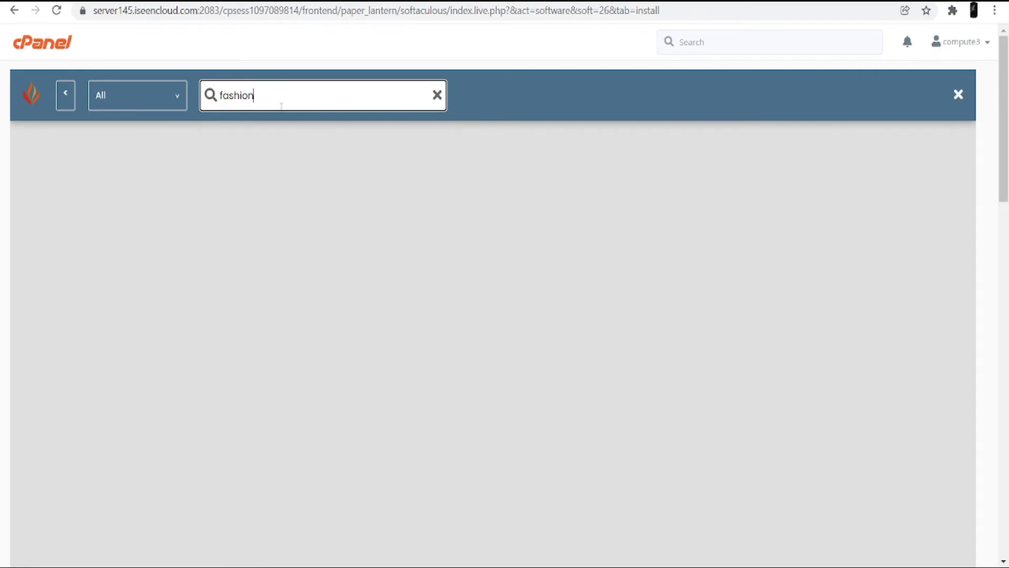
pyautogui.click(139, 94)
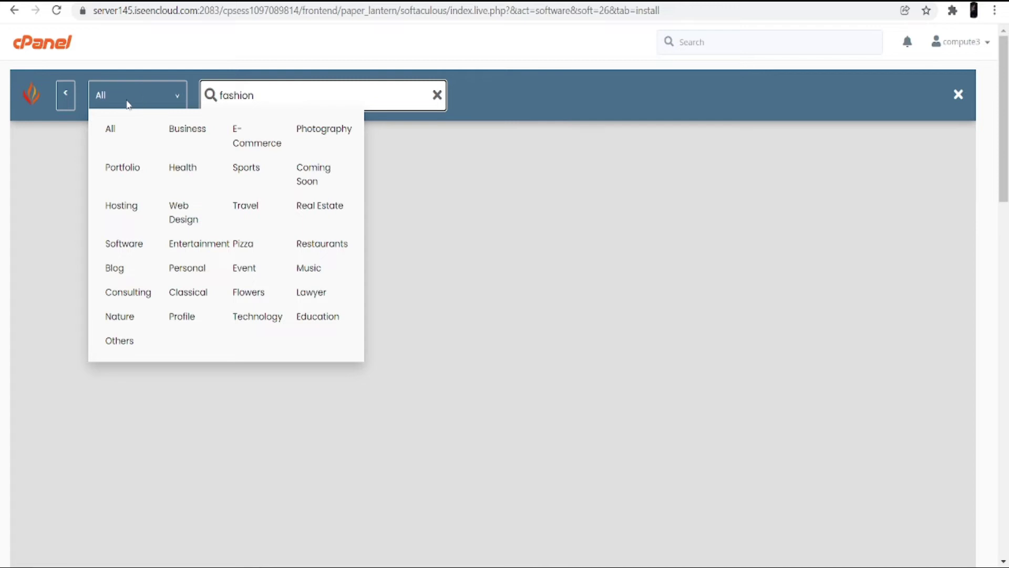
pyautogui.click(113, 133)
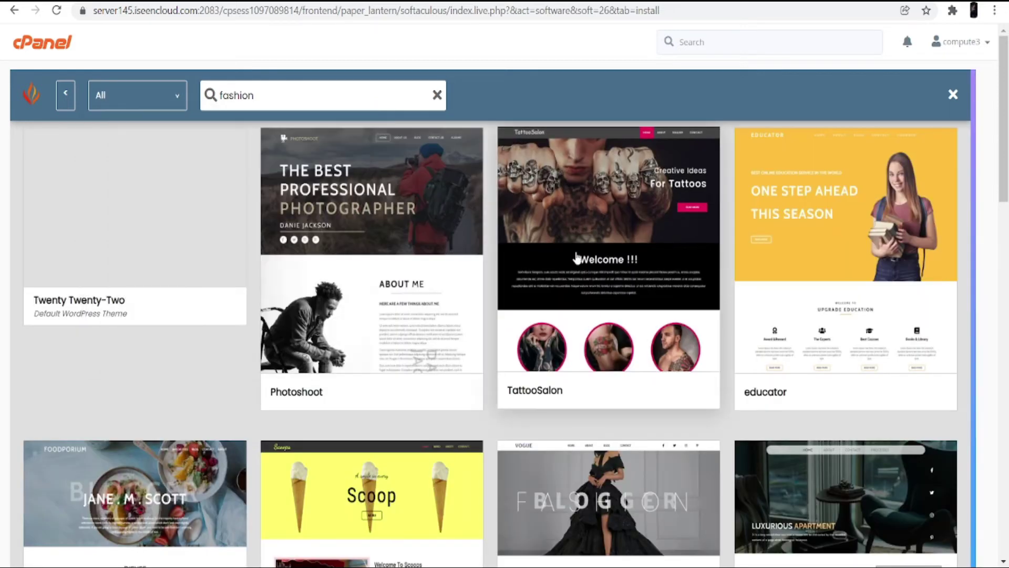
pyautogui.scroll(-4, 578, 263)
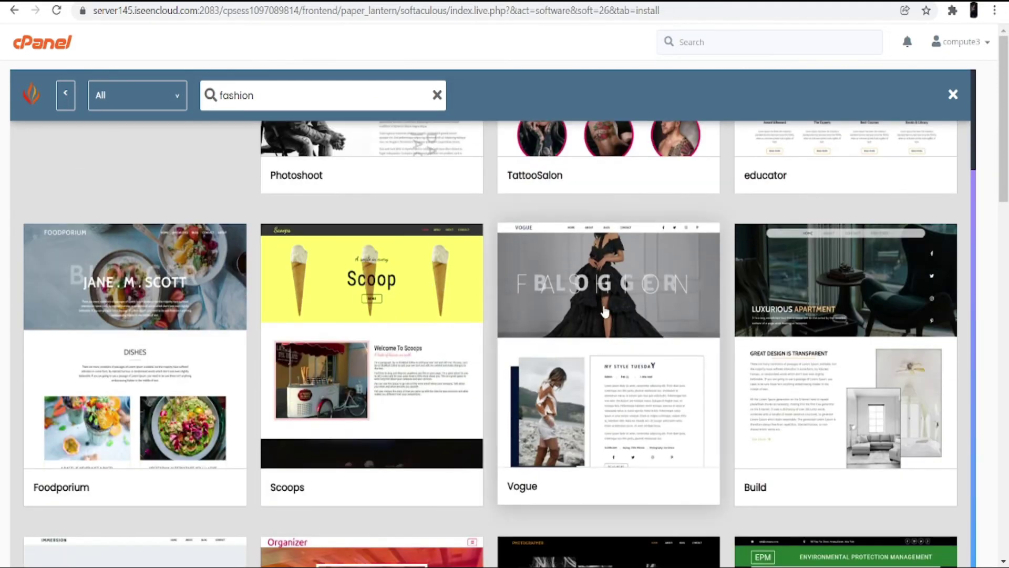
# Step: Select the Vogue theme after previewing its demo, and launch the WordPress install
pyautogui.click(609, 323)
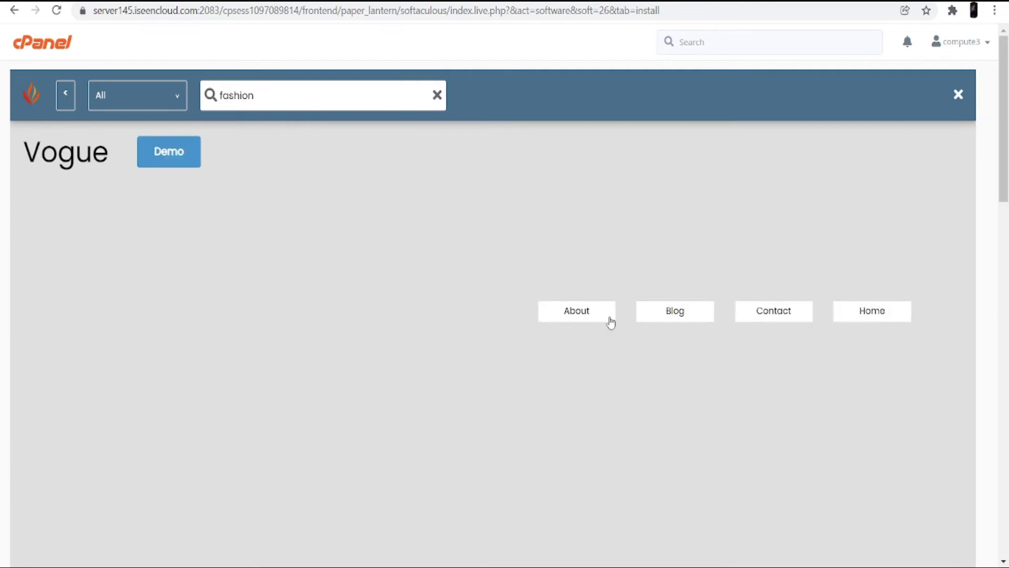
pyautogui.click(127, 93)
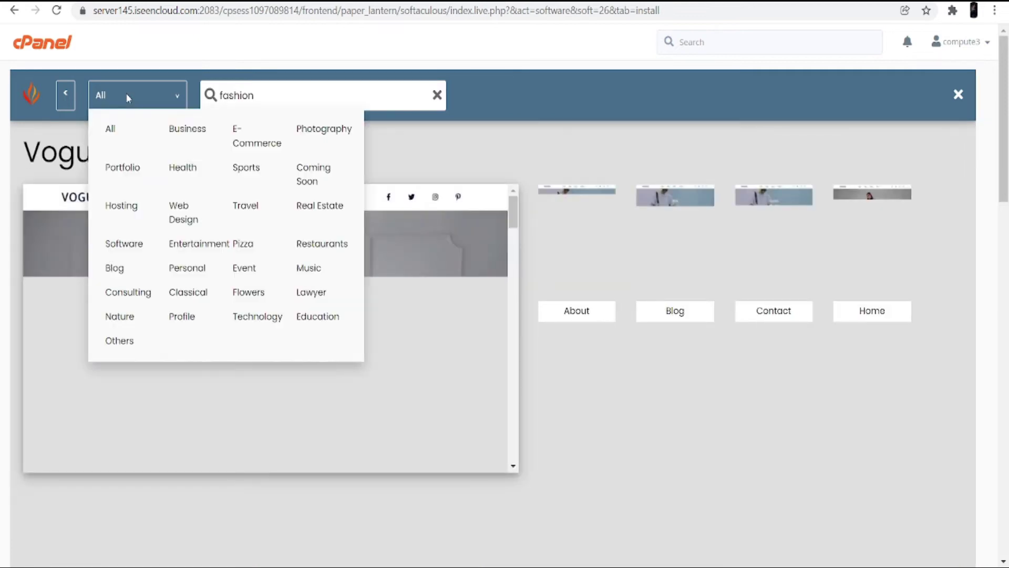
pyautogui.click(167, 195)
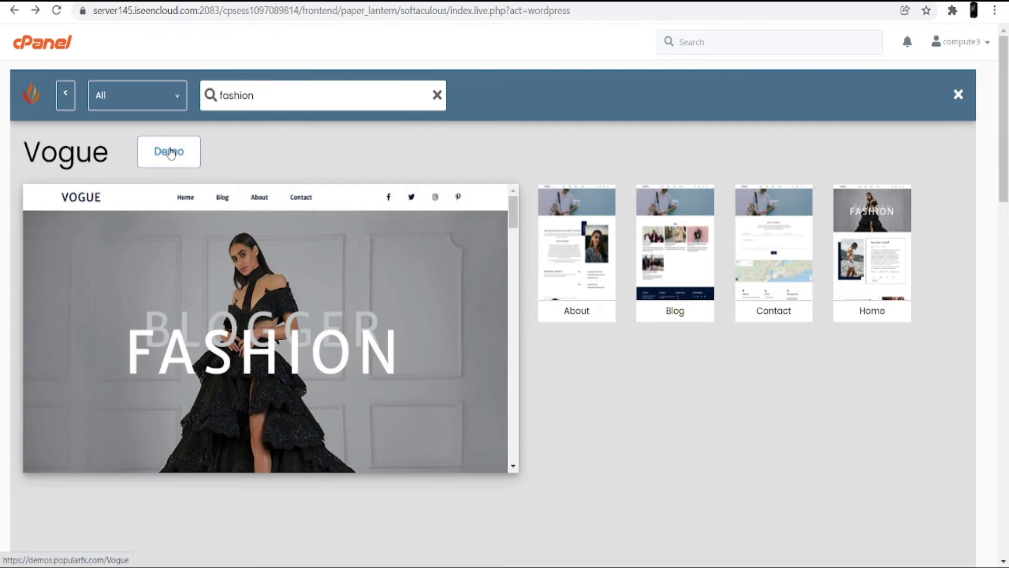
pyautogui.click(168, 152)
pyautogui.scroll(-10, 670, 284)
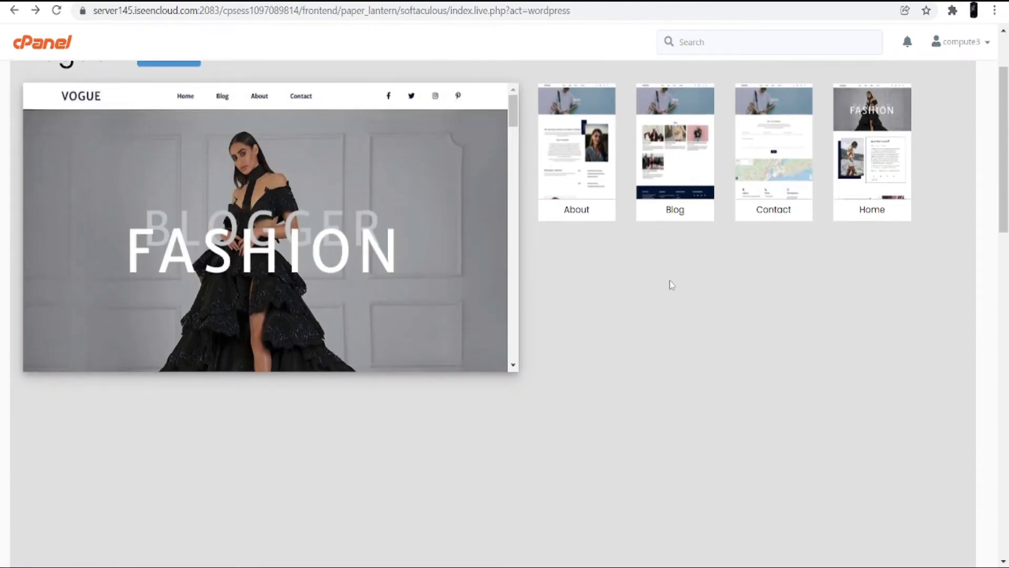
pyautogui.scroll(-5, 670, 279)
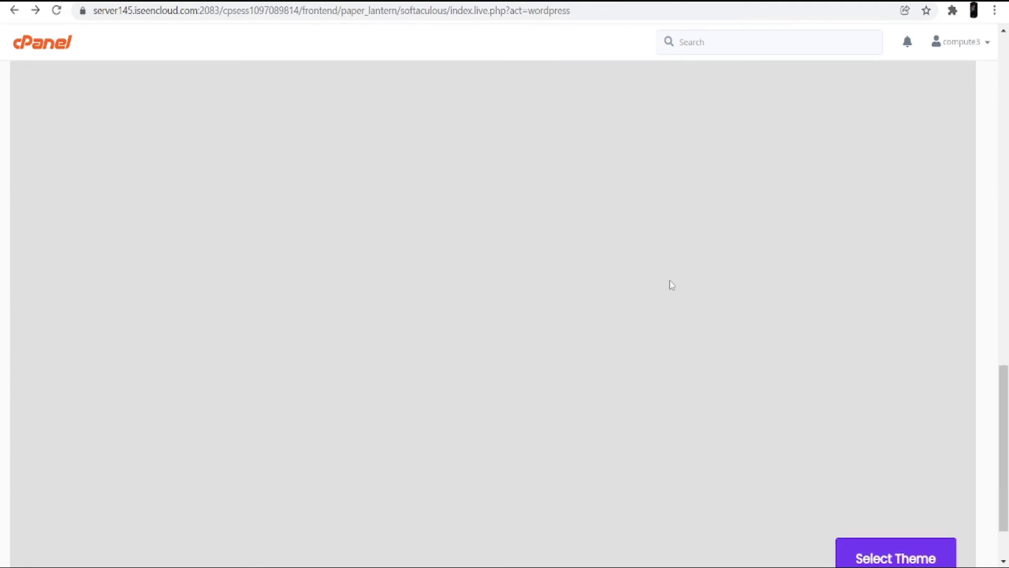
pyautogui.click(586, 318)
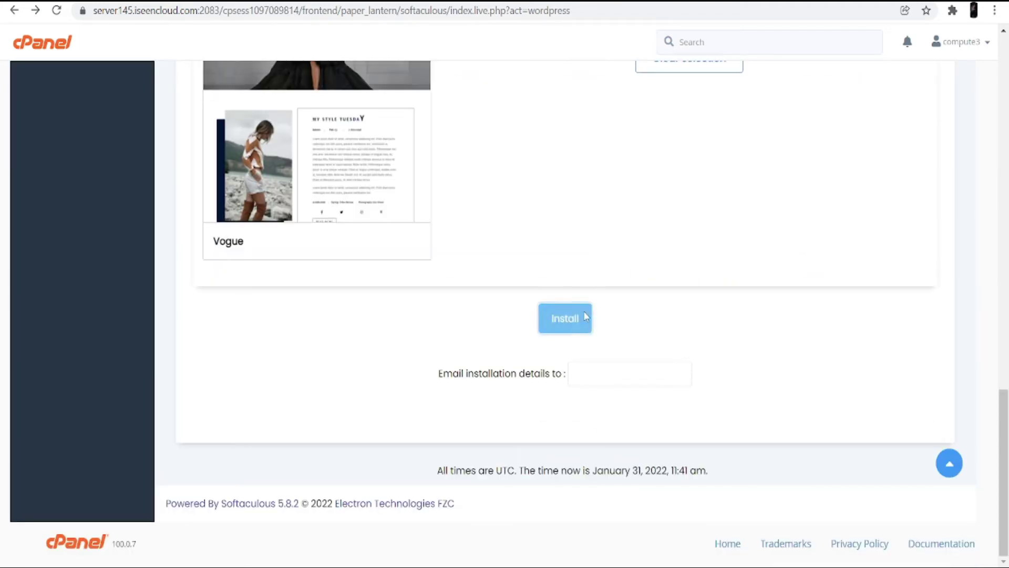
# Step: Wait for the install to complete, then open the site URL computertricks.webhostingindia.racing
pyautogui.scroll(1, 580, 288)
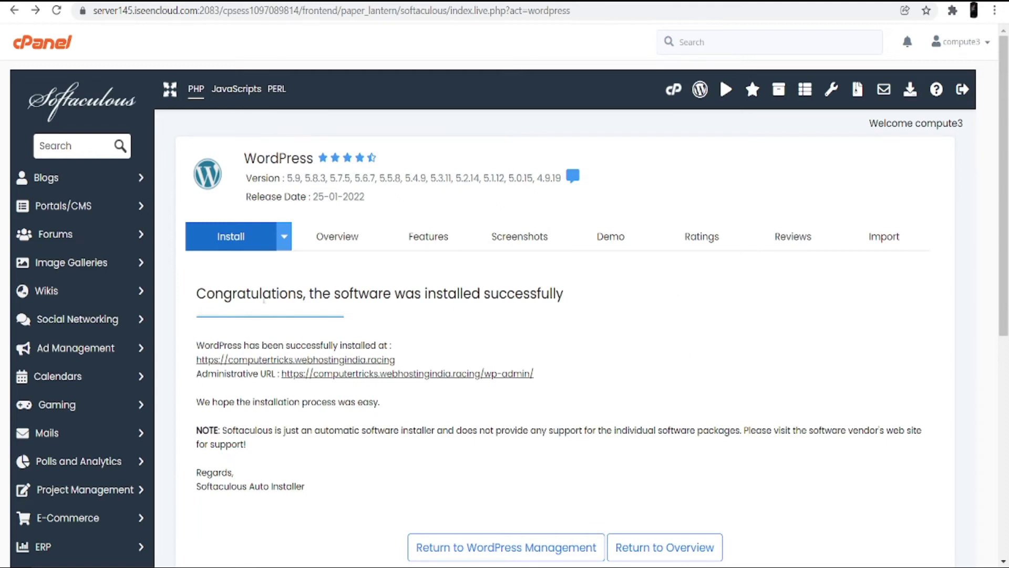
pyautogui.moveTo(198, 290); pyautogui.dragTo(548, 314)
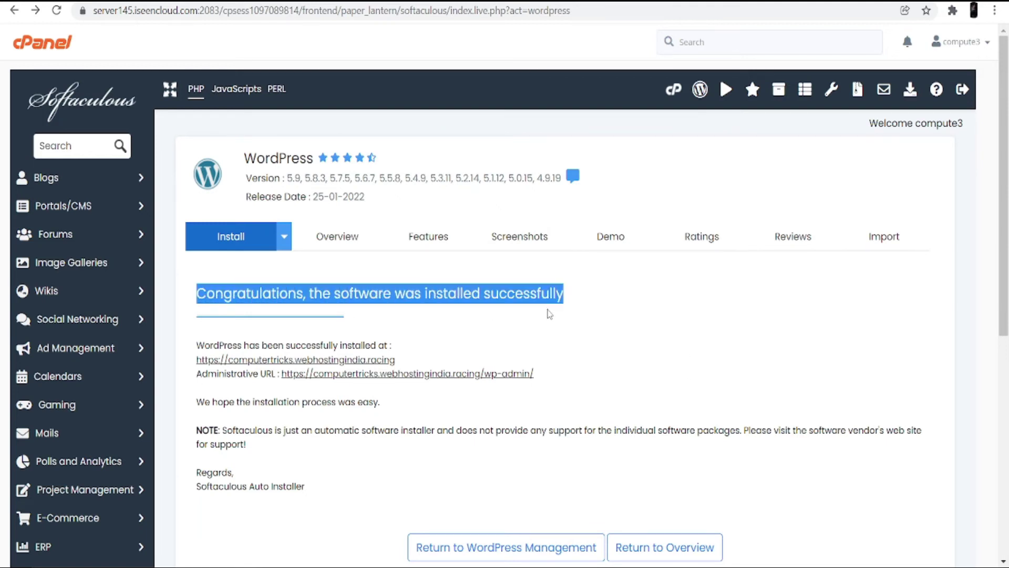
pyautogui.click(553, 340)
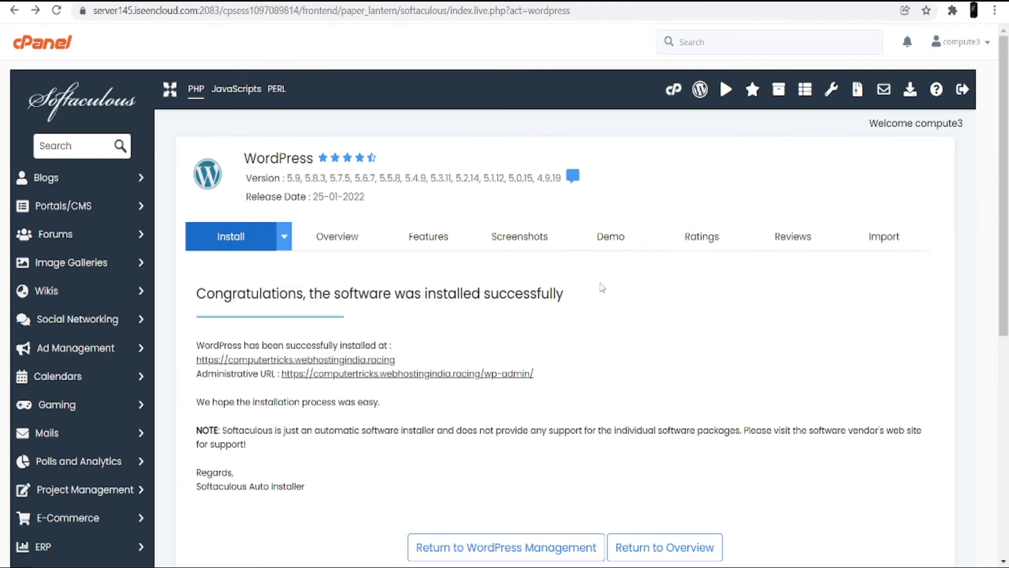
pyautogui.click(332, 361)
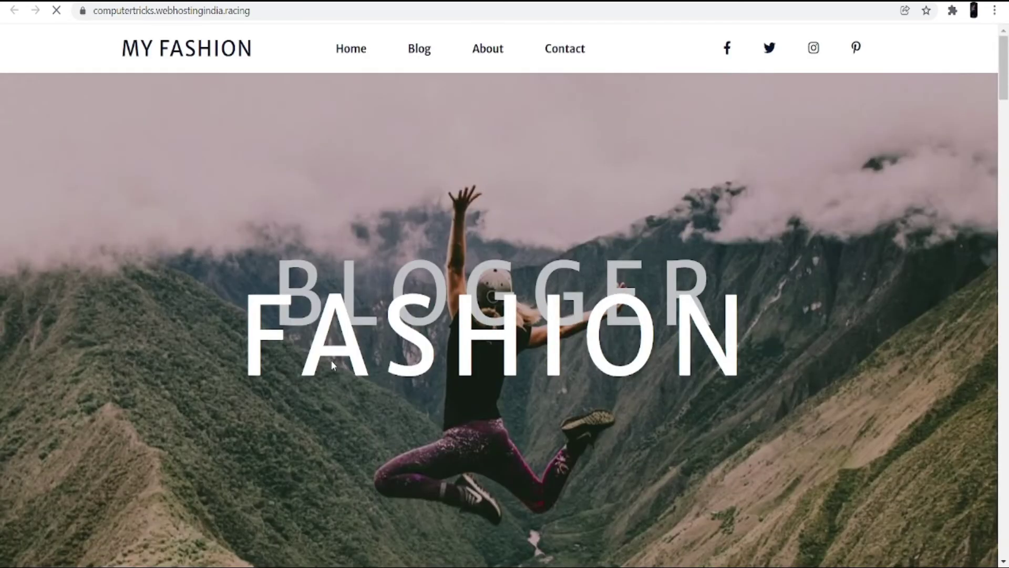
# Step: Scroll down the Vogue-themed My Fashion home page to its 'My Style Tuesday' post
pyautogui.scroll(-5, 528, 421)
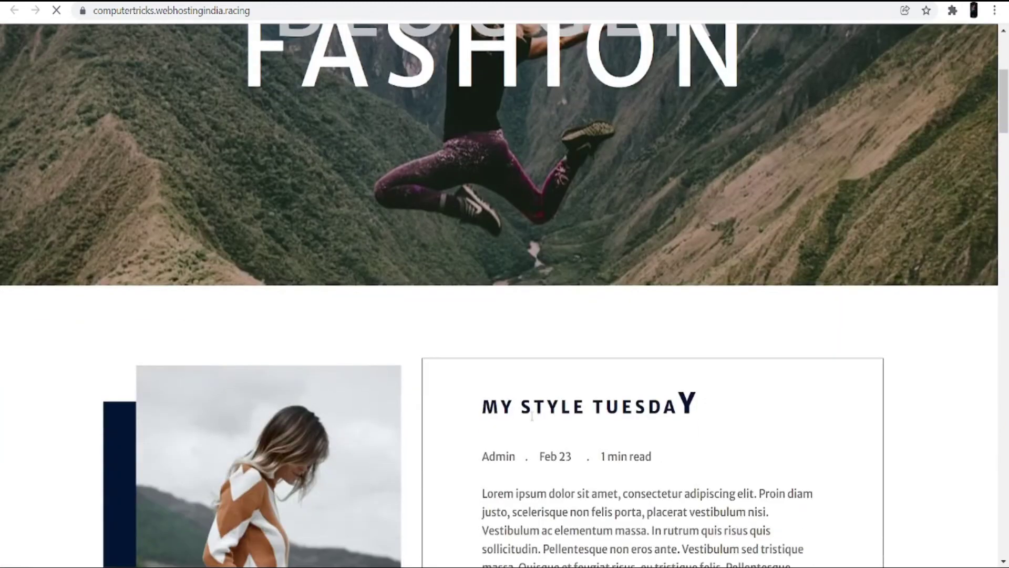
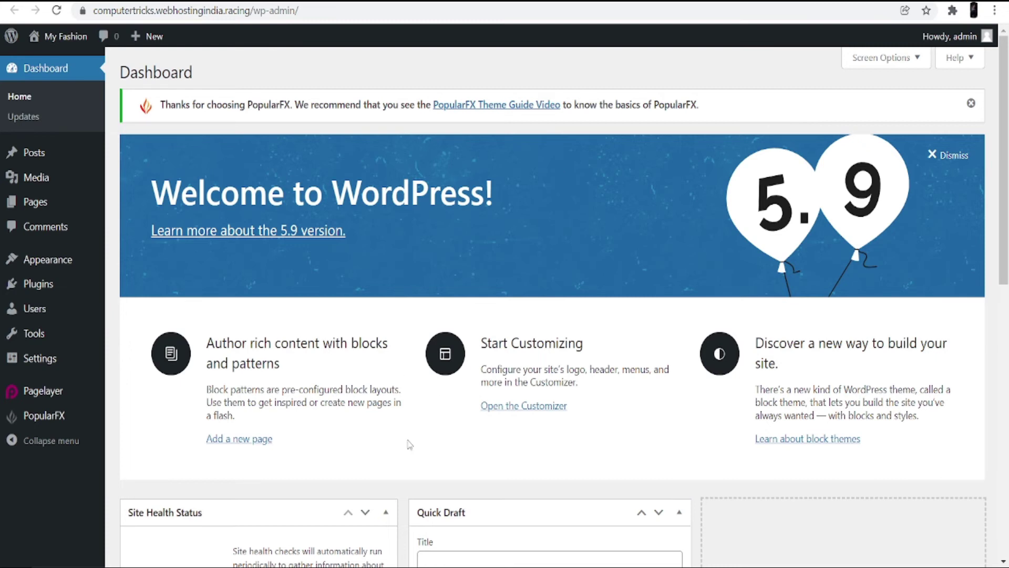
# Step: Browse the admin sidebar menus, then view the live My Fashion site with its FASHION BLOGGER banner
pyautogui.moveTo(54, 152)
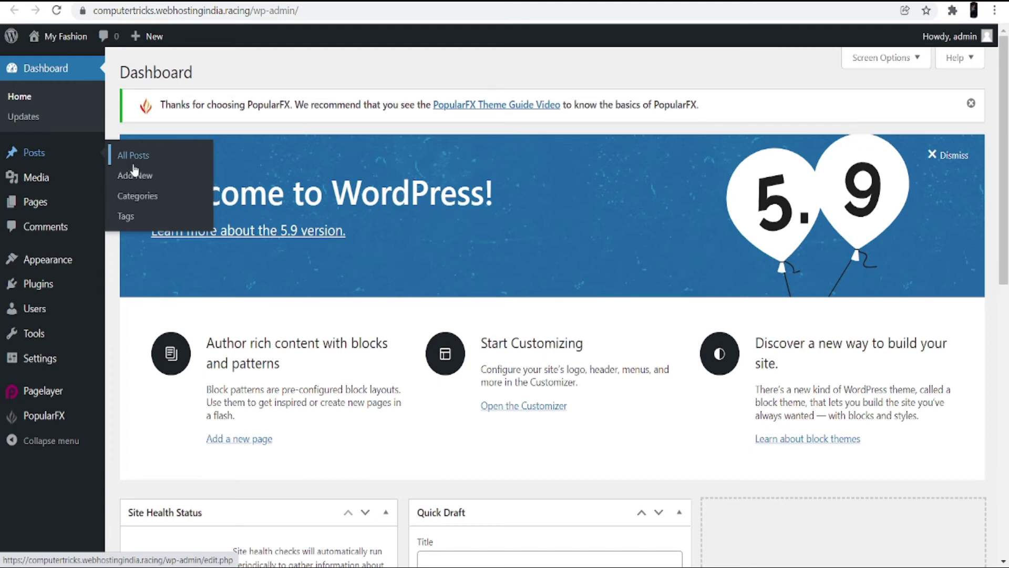
pyautogui.moveTo(68, 200)
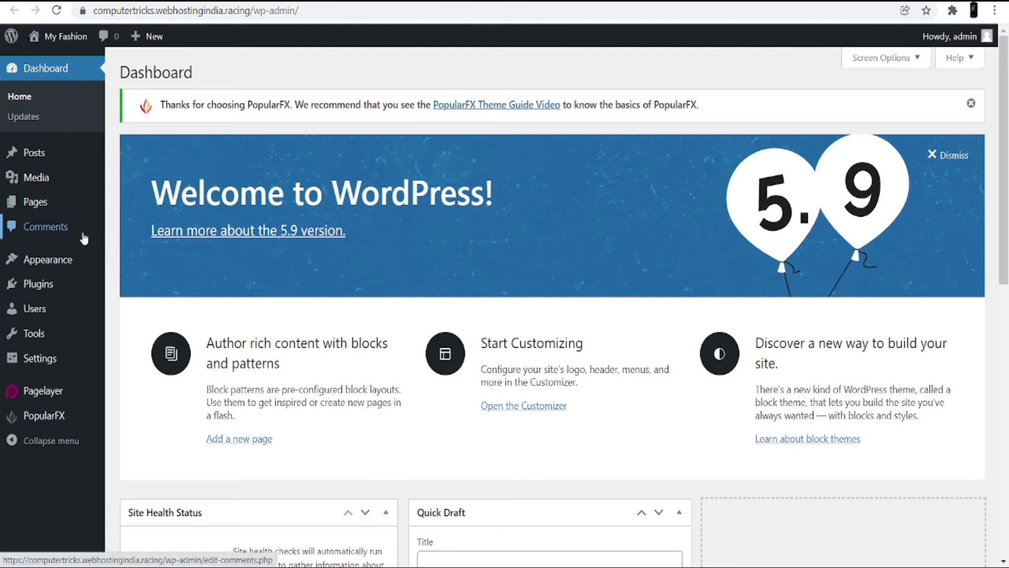
pyautogui.moveTo(79, 276)
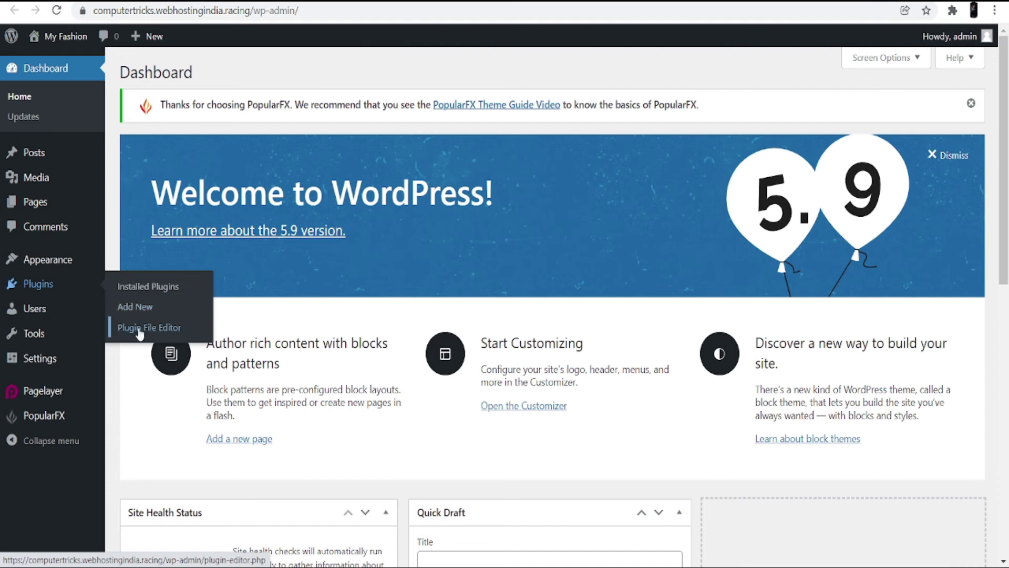
pyautogui.moveTo(90, 317)
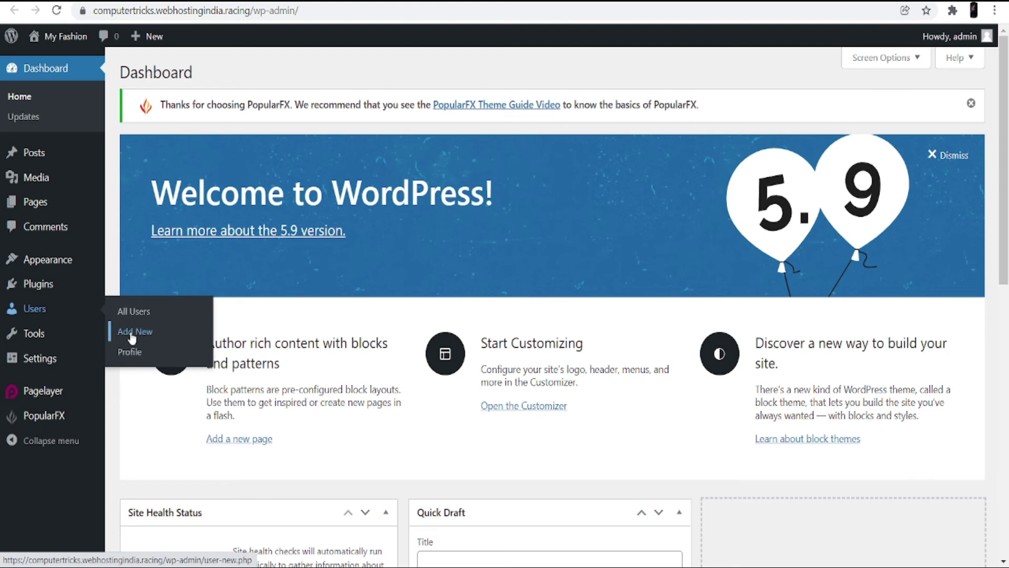
pyautogui.moveTo(72, 338)
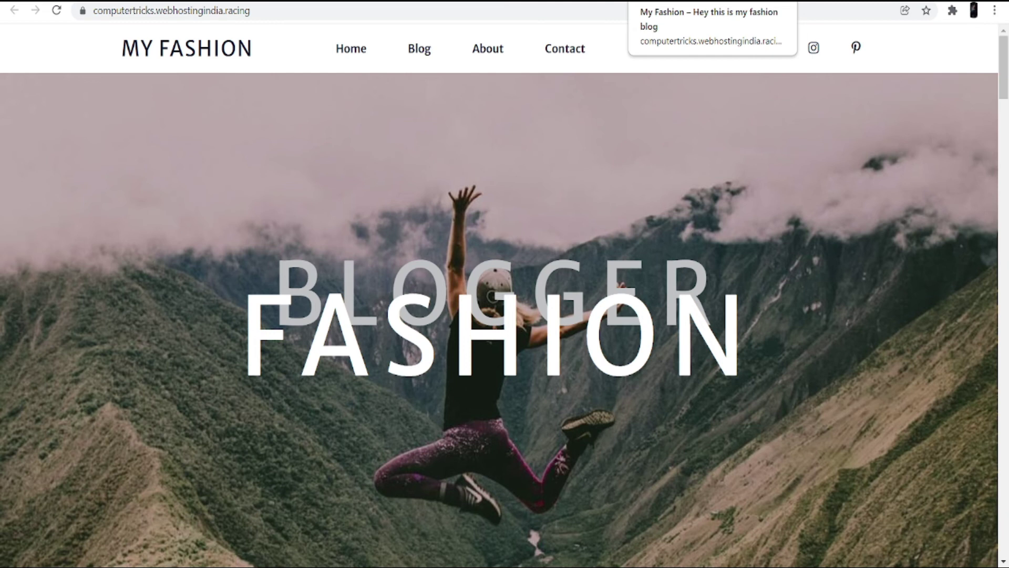
# Step: Scroll through the Picking Perfect Pattern, Out Fit of the Day and About Us sections
pyautogui.scroll(-15, 735, 331)
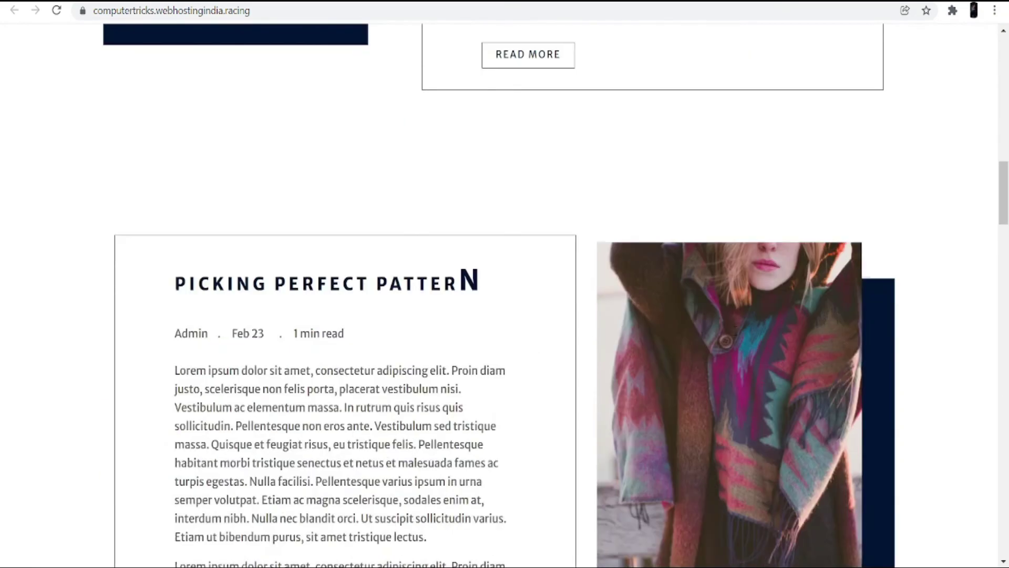
pyautogui.scroll(-20, 734, 331)
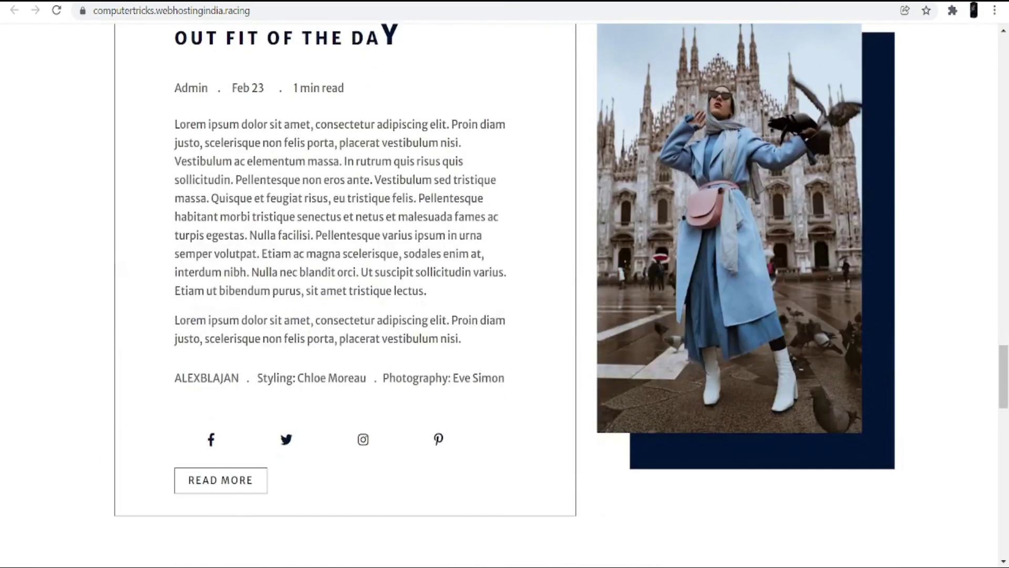
pyautogui.scroll(-10, 735, 331)
pyautogui.scroll(6, 735, 331)
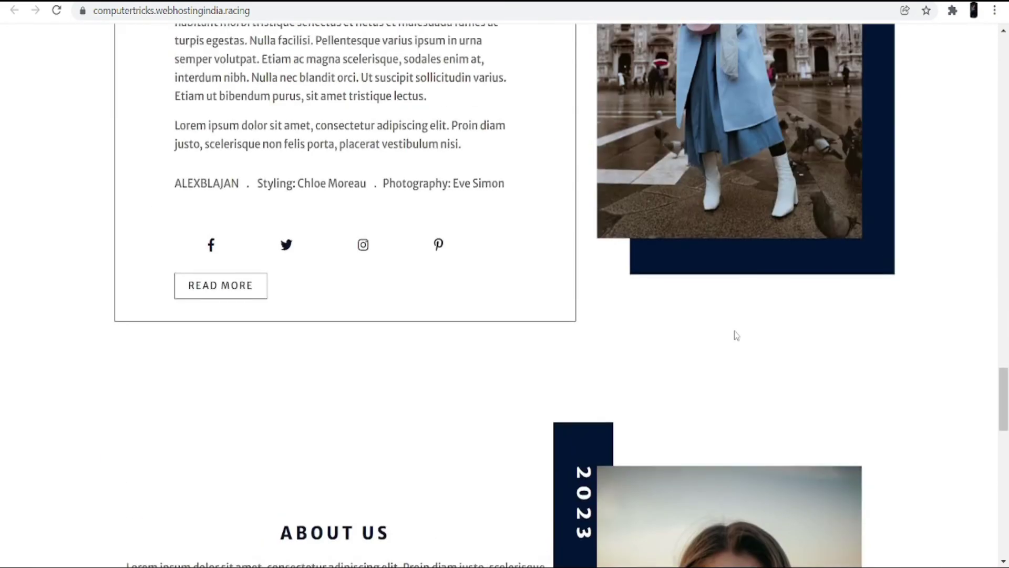
pyautogui.scroll(8, 737, 336)
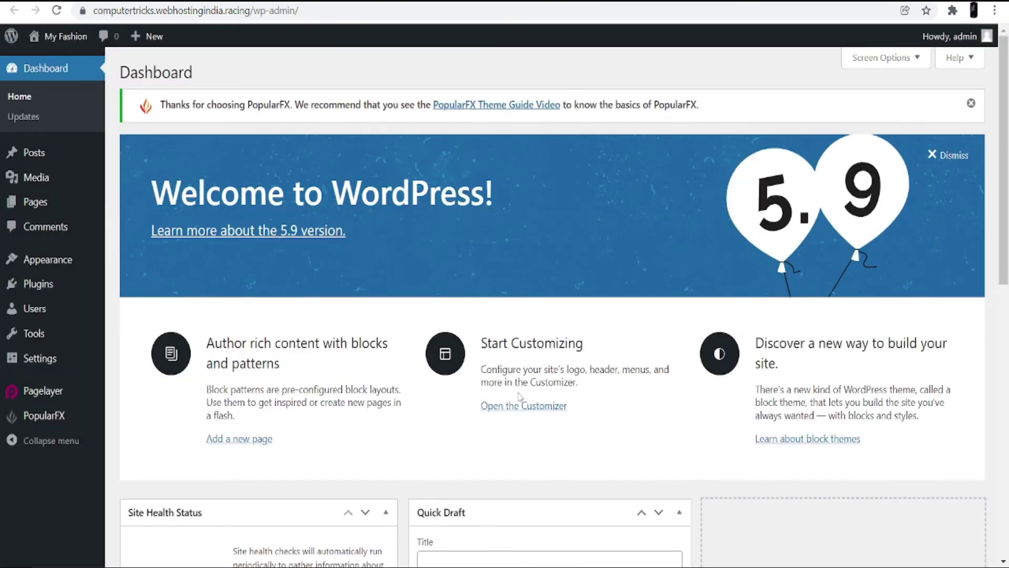
# Step: From the Customizer's Header, Footer, Templates, Pages section, open the Header template in Pagelayer
pyautogui.click(519, 410)
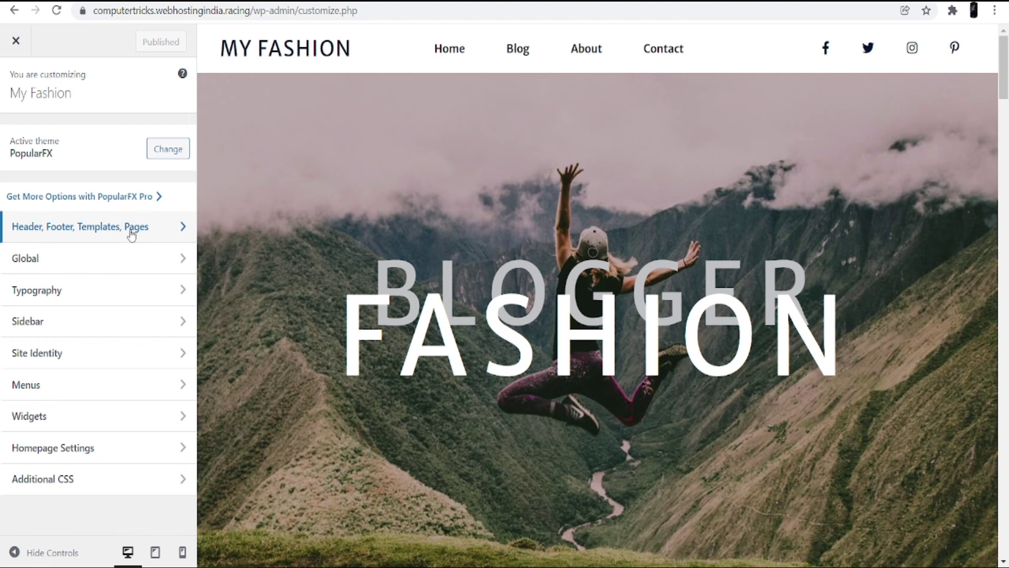
pyautogui.click(119, 227)
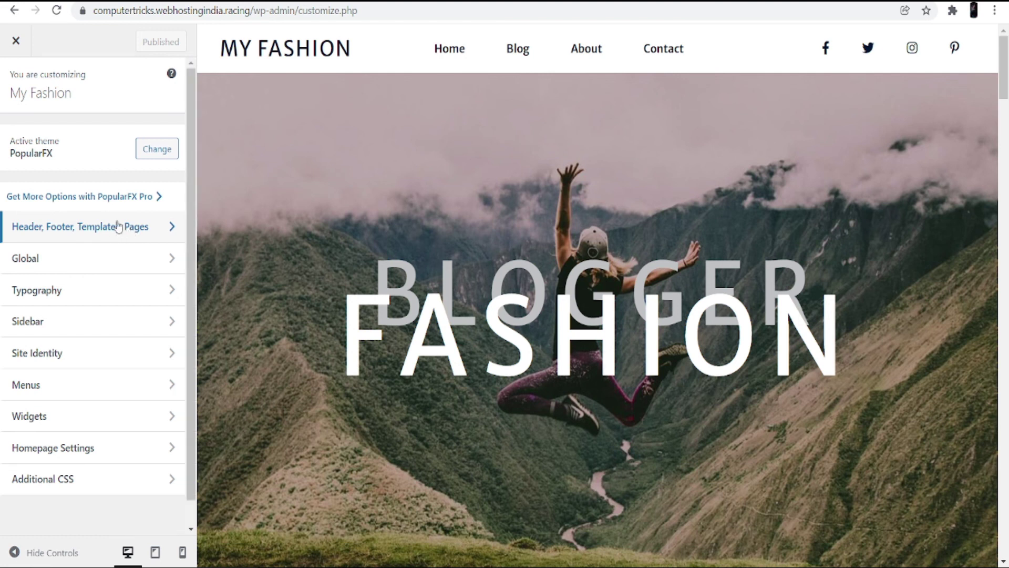
pyautogui.click(97, 184)
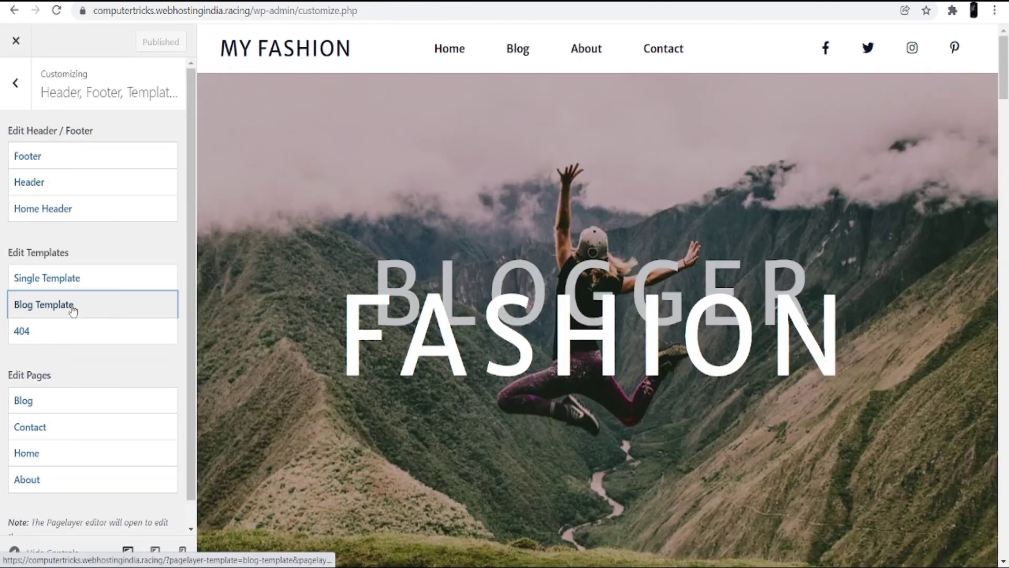
# Step: Check the Blog Template's post list and footer, then edit the Home page in Pagelayer
pyautogui.click(73, 306)
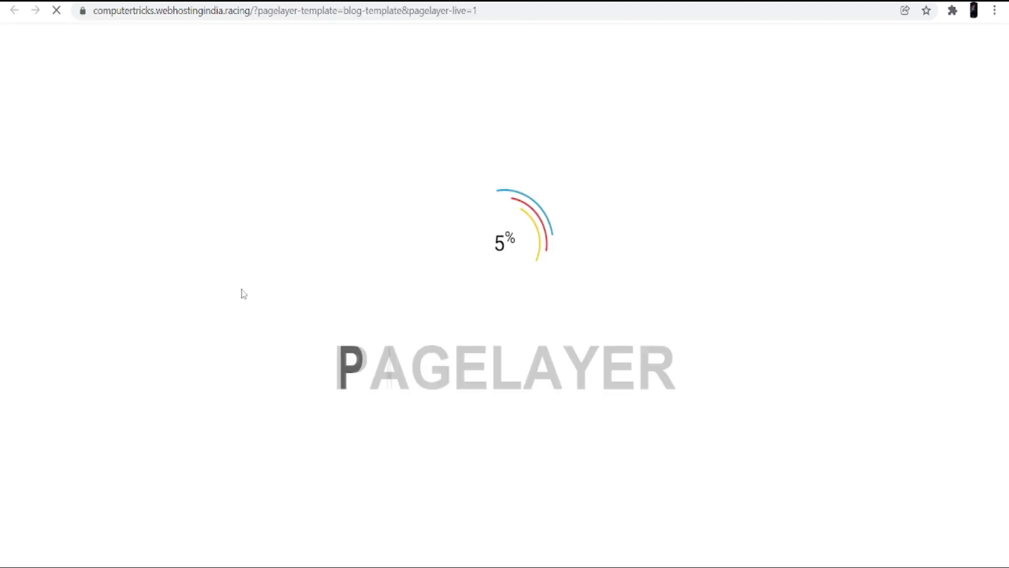
pyautogui.scroll(-13, 458, 337)
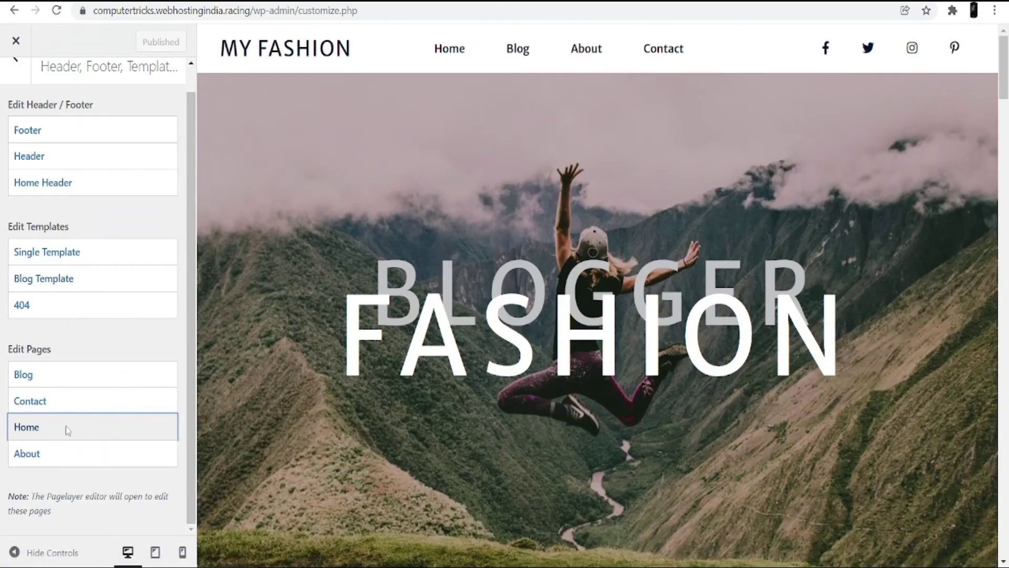
pyautogui.click(69, 424)
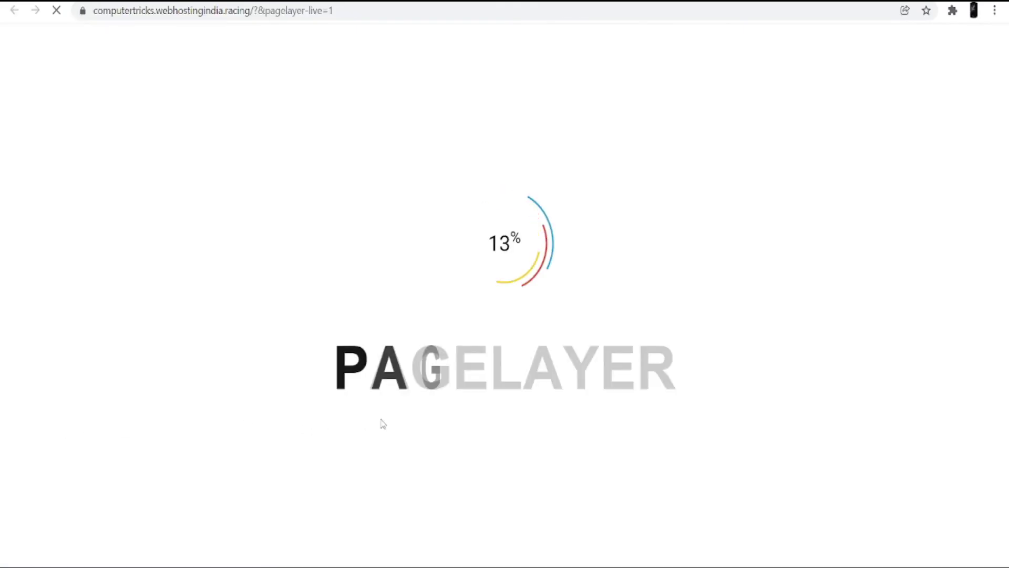